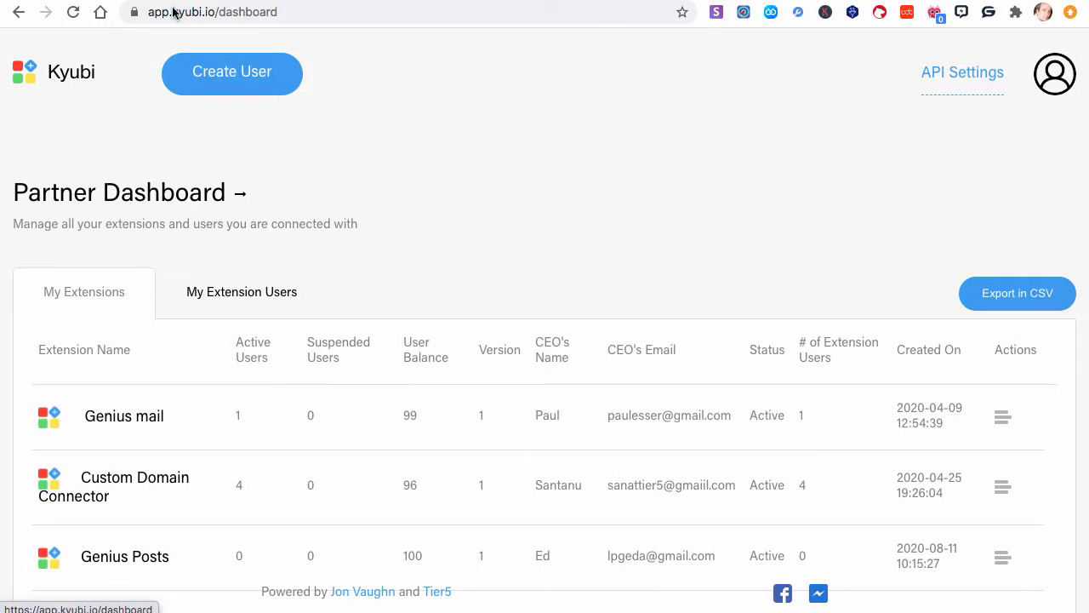
- Open the API Settings documentation from the partner dashboard
{"action": "left_click", "coordinate": [175, 0]}
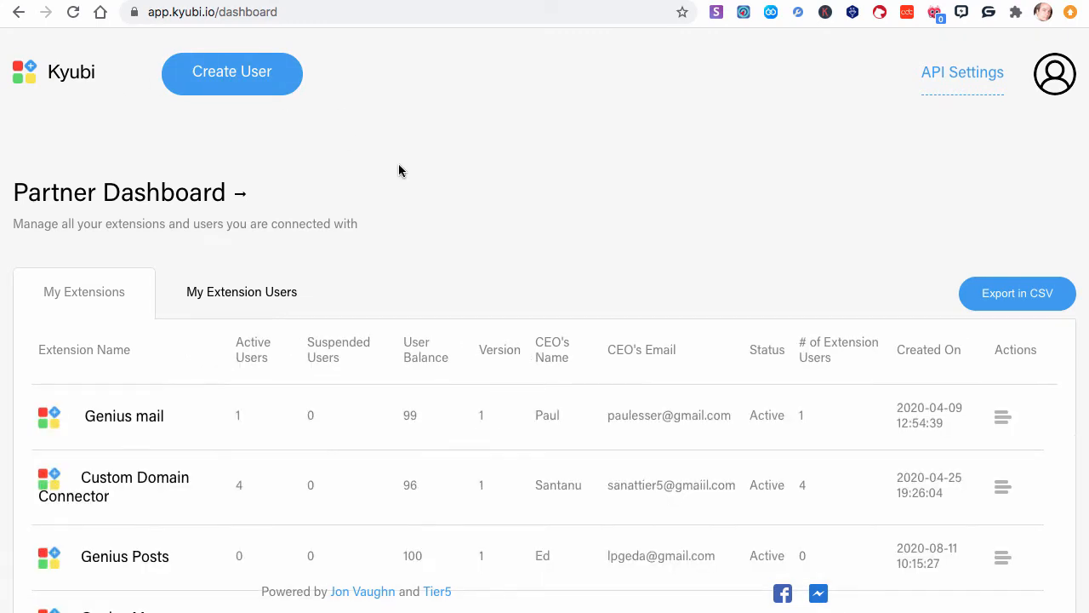
{"action": "scroll", "coordinate": [400, 170], "scroll_direction": "down", "scroll_amount": 2}
{"action": "scroll", "coordinate": [402, 167], "scroll_direction": "up", "scroll_amount": 2}
{"action": "left_click", "coordinate": [941, 81]}
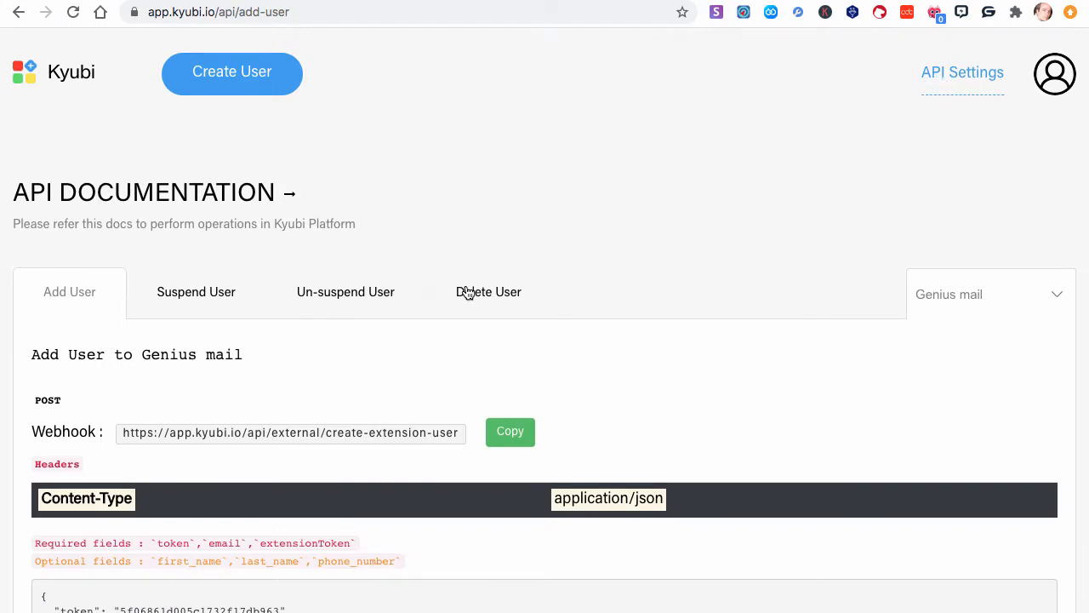
- Switch the Add User documentation to the Genius Messenger CRM extension and highlight its heading
{"action": "left_click", "coordinate": [1060, 295]}
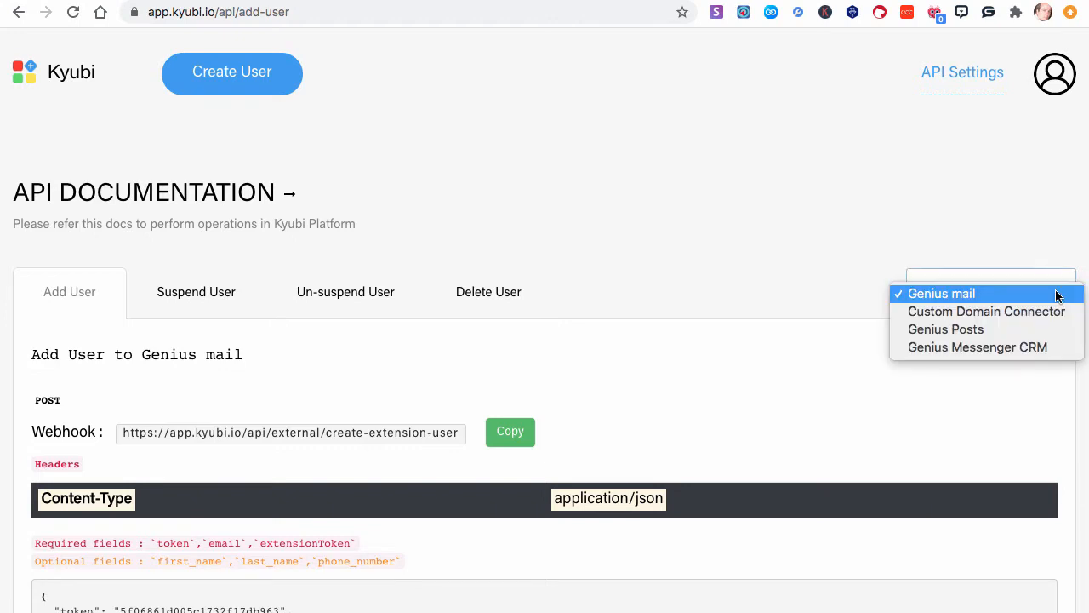
{"action": "left_click", "coordinate": [948, 349]}
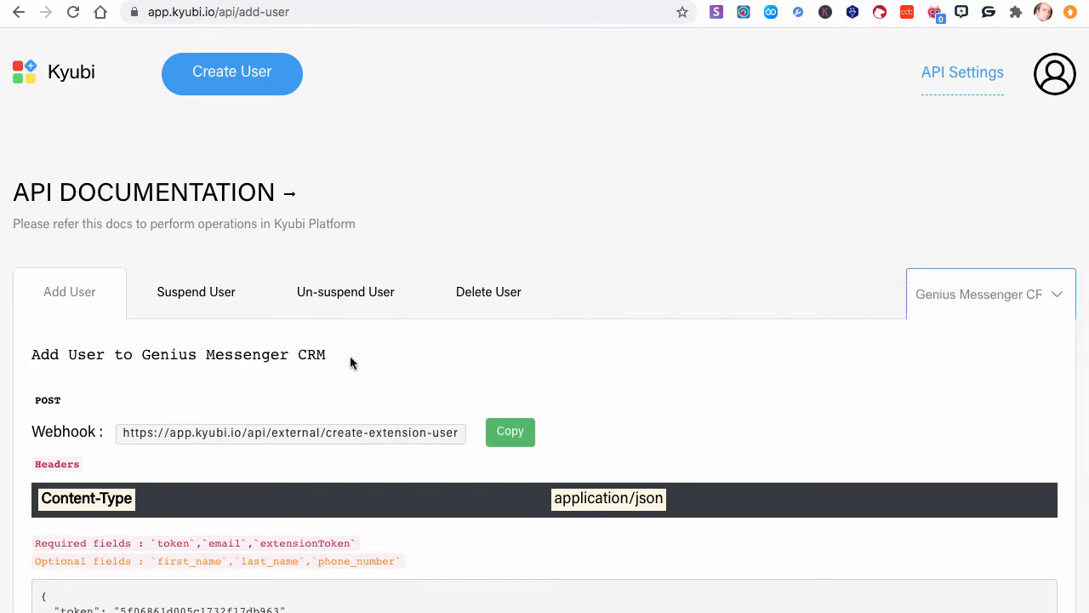
{"action": "left_click_drag", "start_coordinate": [350, 361], "coordinate": [12, 362]}
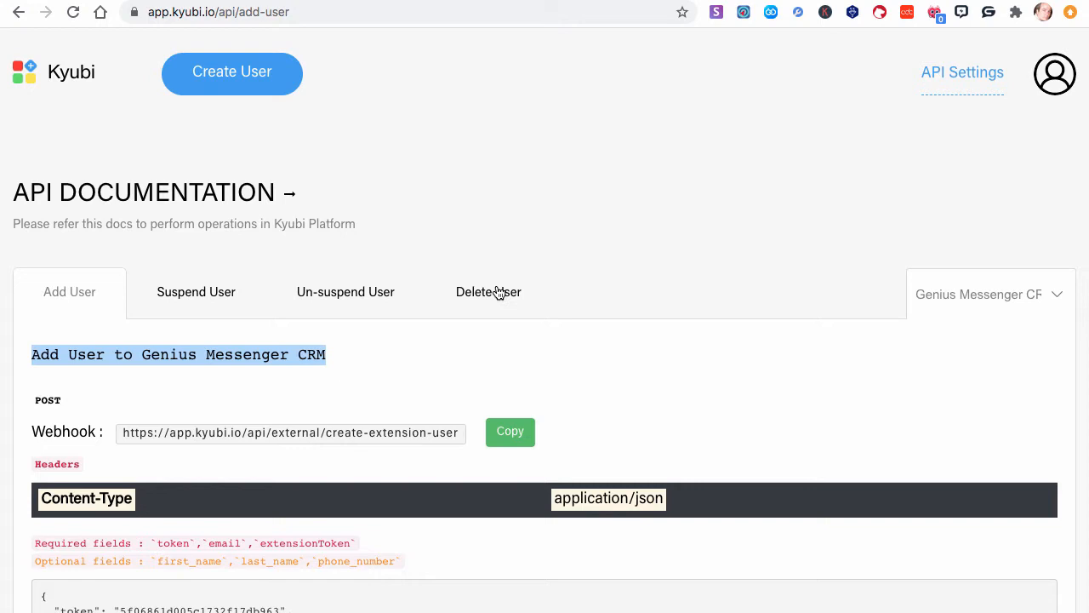
- Review the Suspend User documentation for the Genius Messenger CRM extension
{"action": "left_click", "coordinate": [218, 293]}
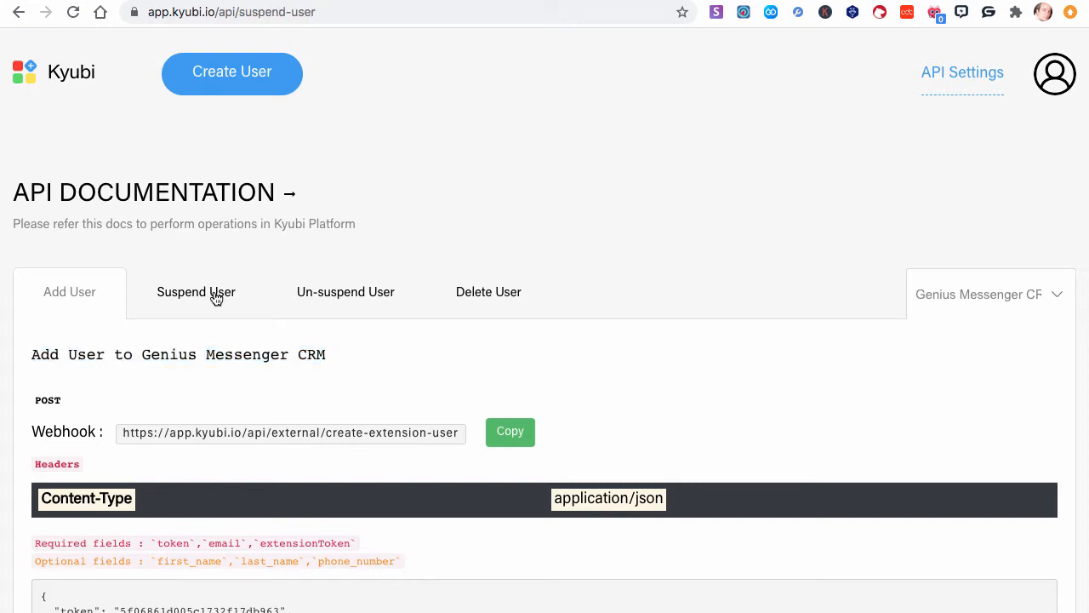
{"action": "scroll", "coordinate": [182, 457], "scroll_direction": "down", "scroll_amount": 1}
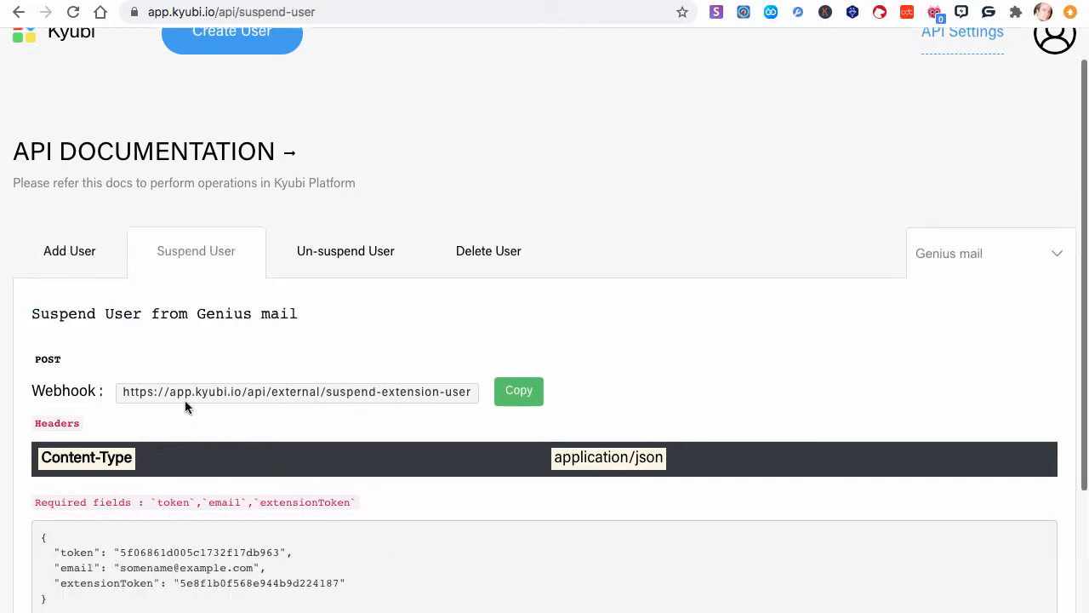
{"action": "scroll", "coordinate": [187, 406], "scroll_direction": "up", "scroll_amount": 1}
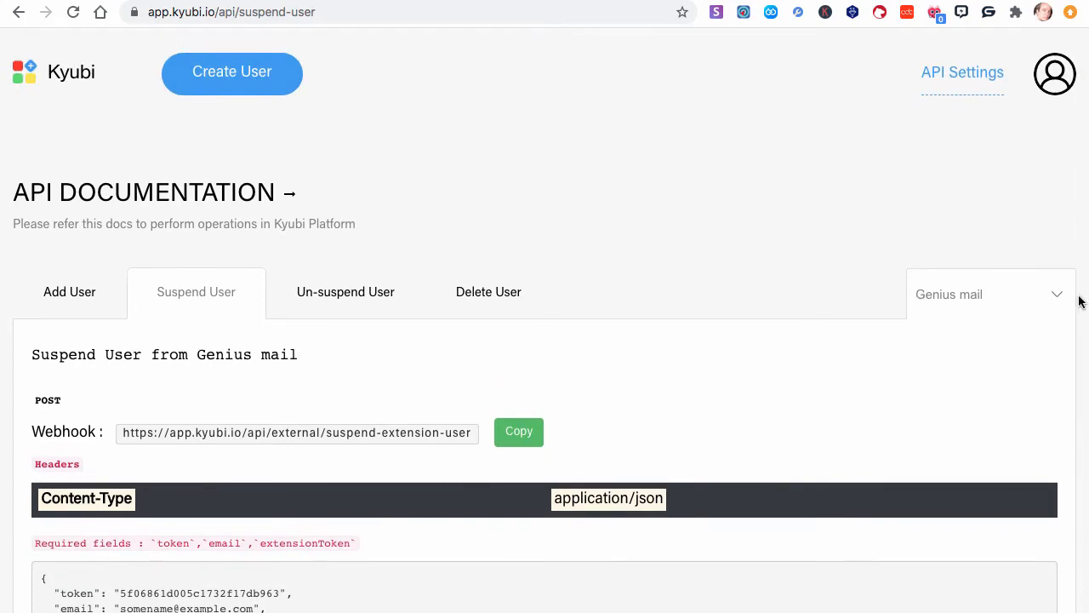
{"action": "left_click", "coordinate": [1063, 295]}
{"action": "left_click", "coordinate": [996, 345]}
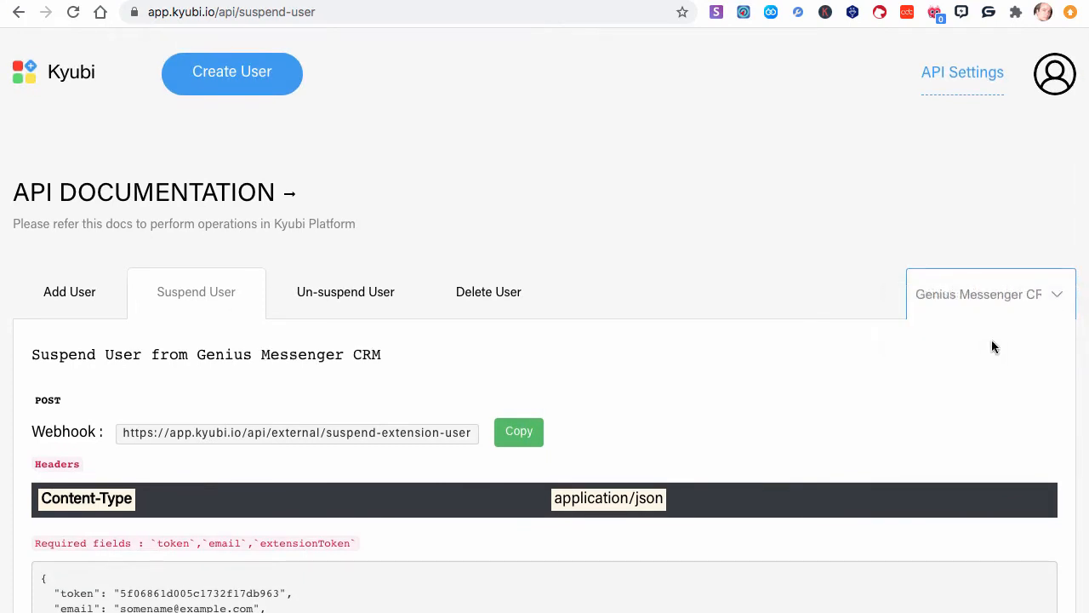
- Return to the Add User documentation and select the Genius Messenger CRM extension again
{"action": "left_click", "coordinate": [80, 294]}
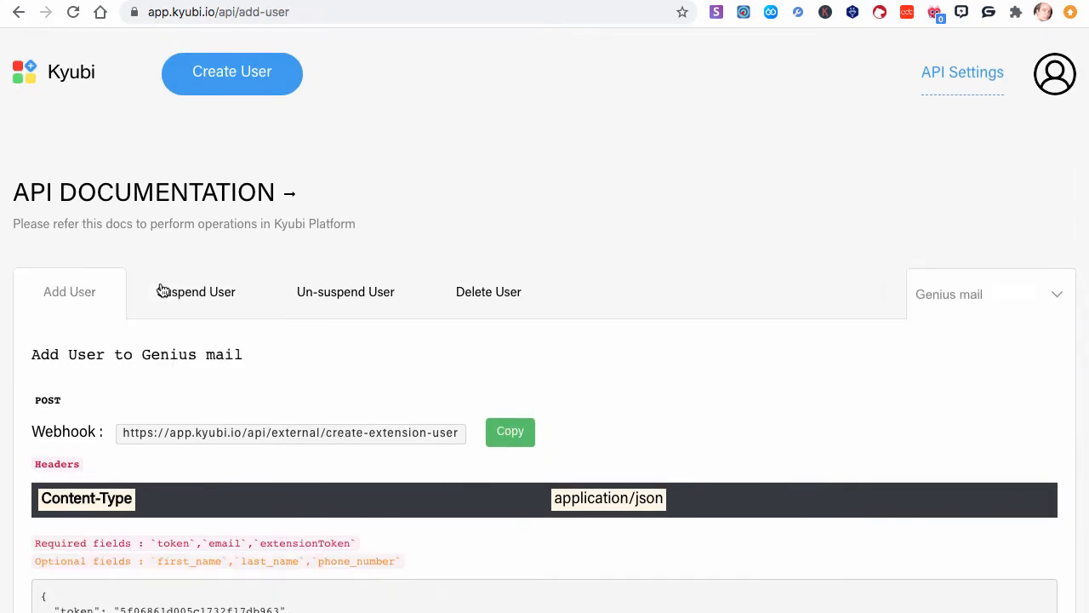
{"action": "left_click", "coordinate": [1027, 296]}
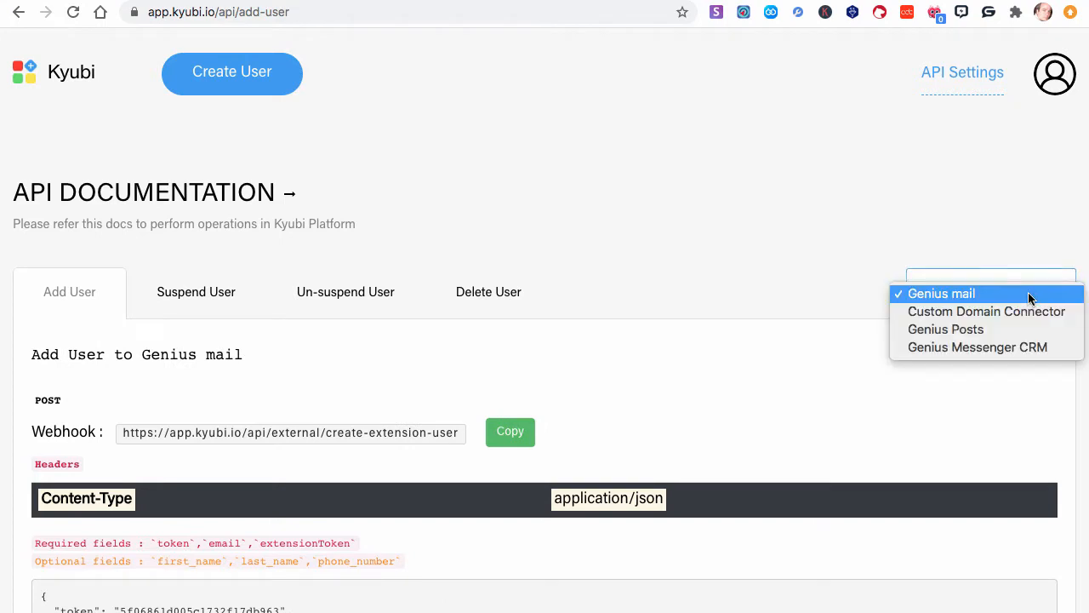
{"action": "left_click", "coordinate": [971, 345]}
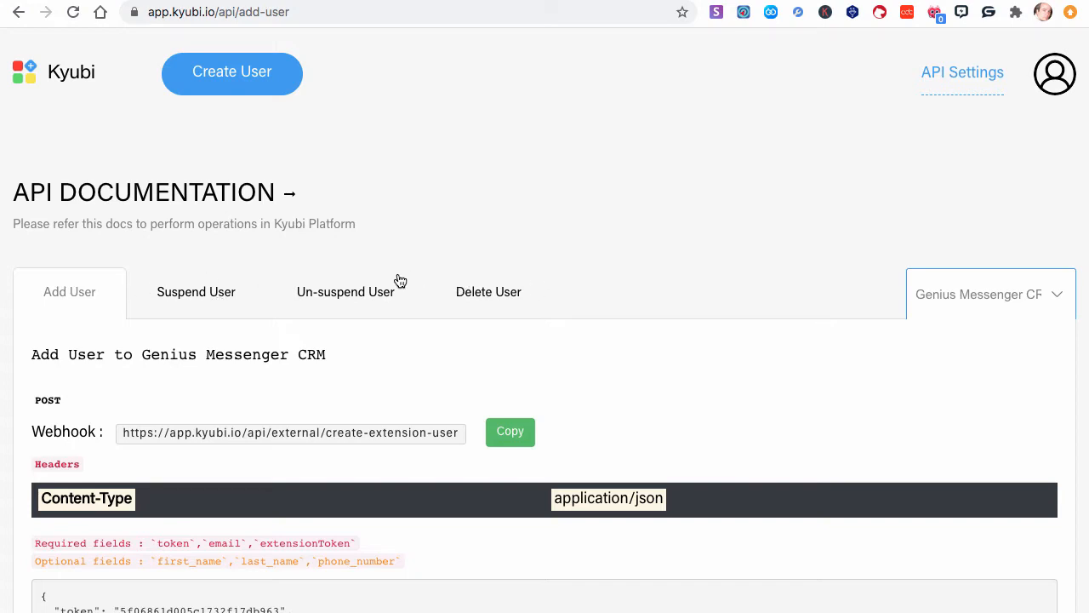
- Examine the Add User webhook, its headers and the sample JSON request body
{"action": "scroll", "coordinate": [393, 280], "scroll_direction": "down", "scroll_amount": 3}
{"action": "double_click", "coordinate": [51, 202]}
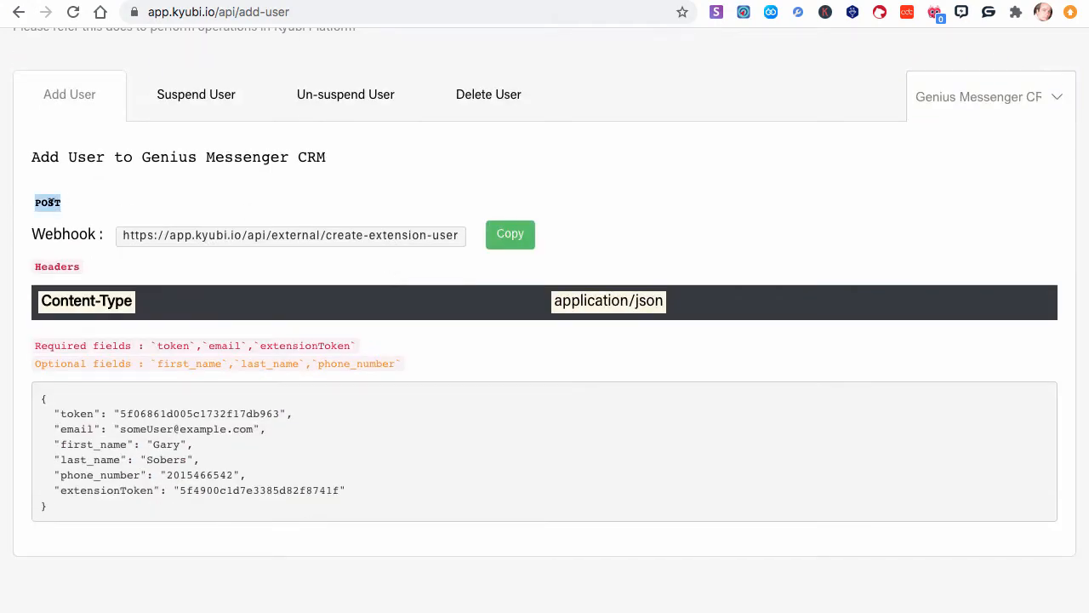
{"action": "double_click", "coordinate": [58, 232]}
{"action": "double_click", "coordinate": [58, 266]}
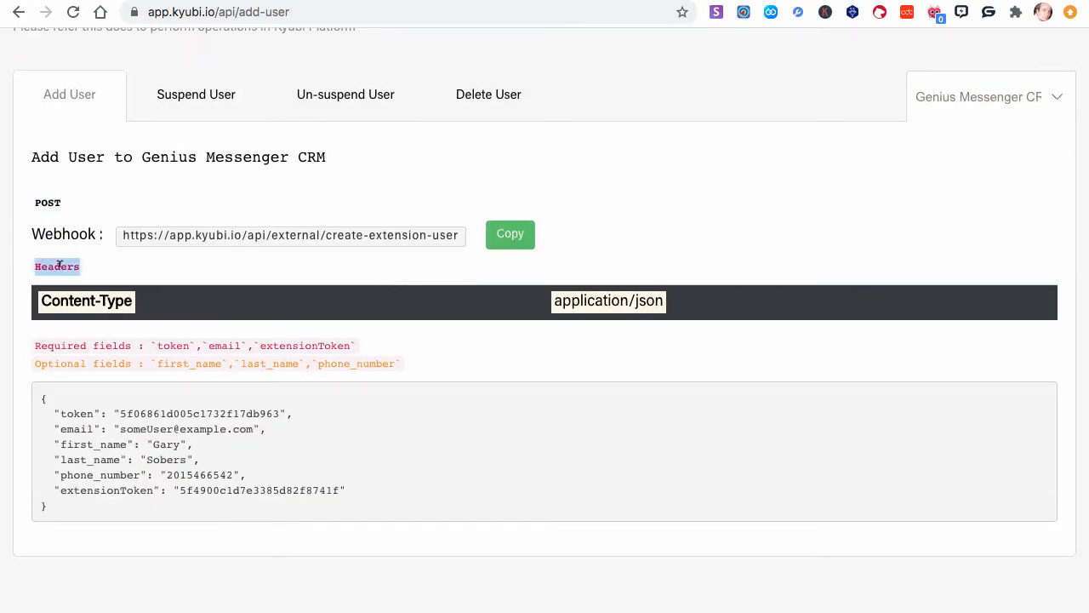
{"action": "left_click_drag", "start_coordinate": [56, 400], "coordinate": [363, 486]}
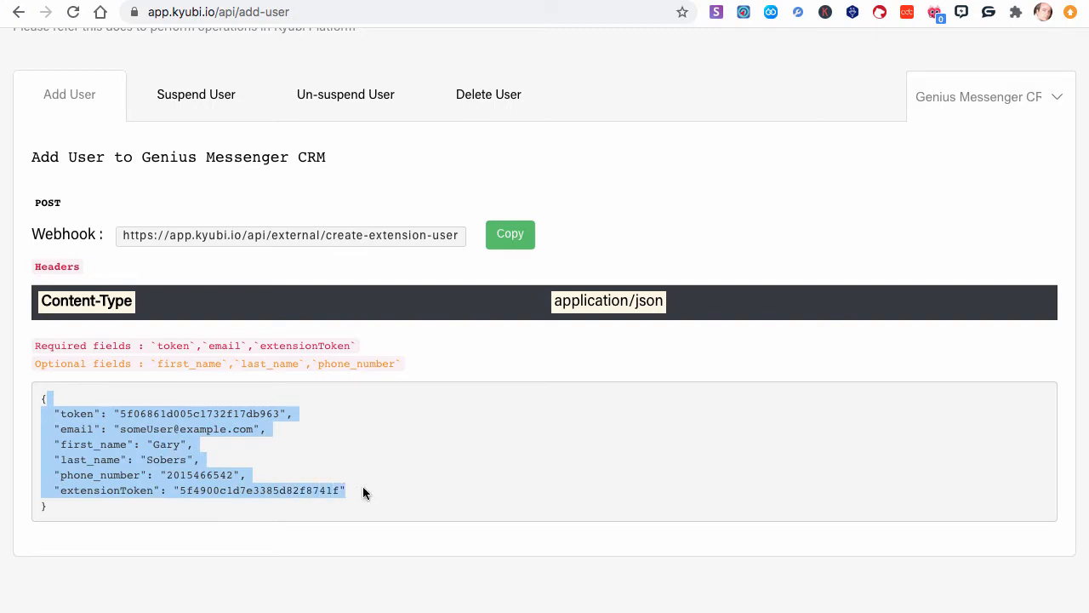
{"action": "scroll", "coordinate": [254, 183], "scroll_direction": "up", "scroll_amount": 2}
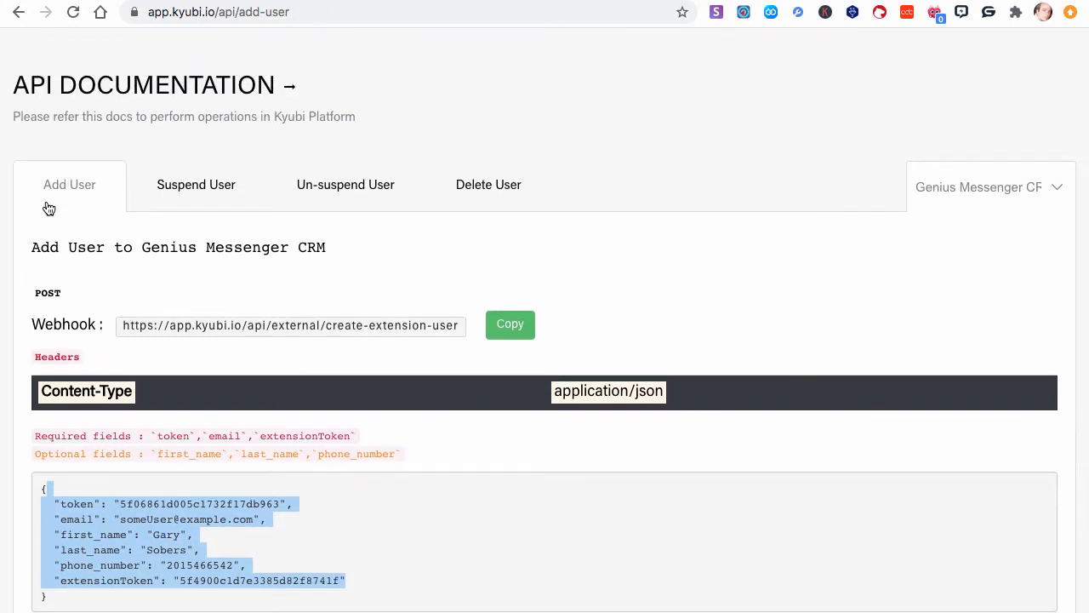
{"action": "left_click", "coordinate": [975, 186]}
{"action": "left_click", "coordinate": [975, 186]}
- Switch to the Zapier tab and start making a new Zap
{"action": "left_click", "coordinate": [397, 0]}
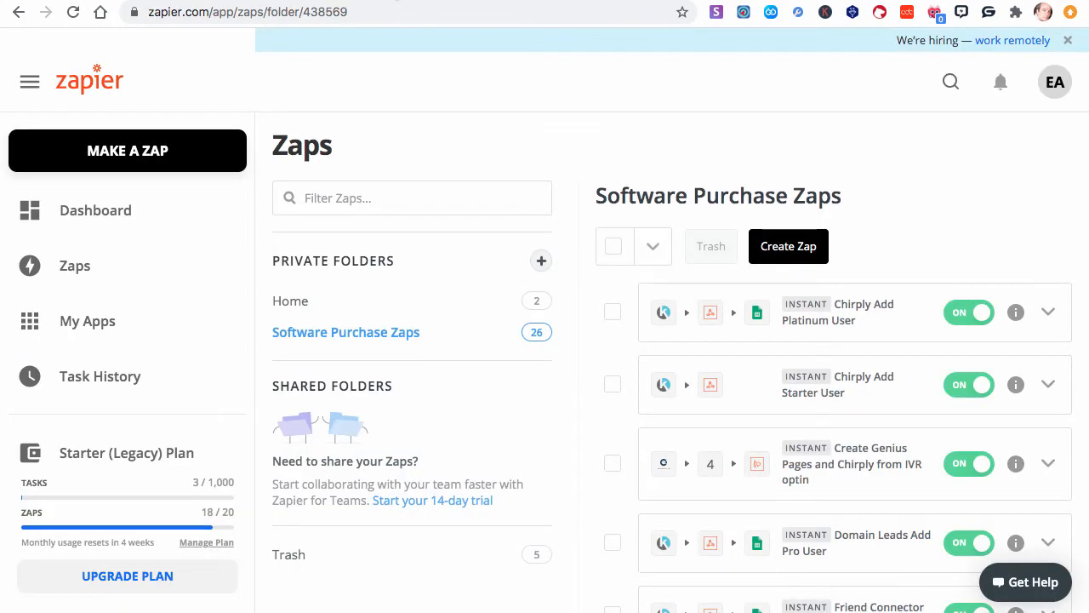
{"action": "left_click", "coordinate": [141, 150]}
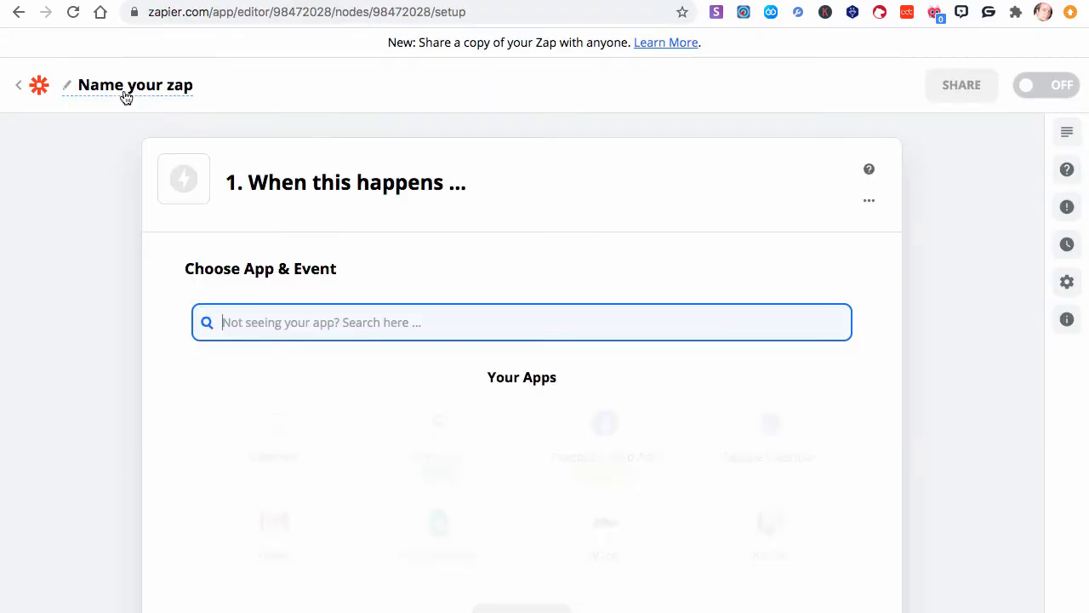
- Name the Zap "Create GM CRM User from Kartra sale"
{"action": "left_click", "coordinate": [126, 88]}
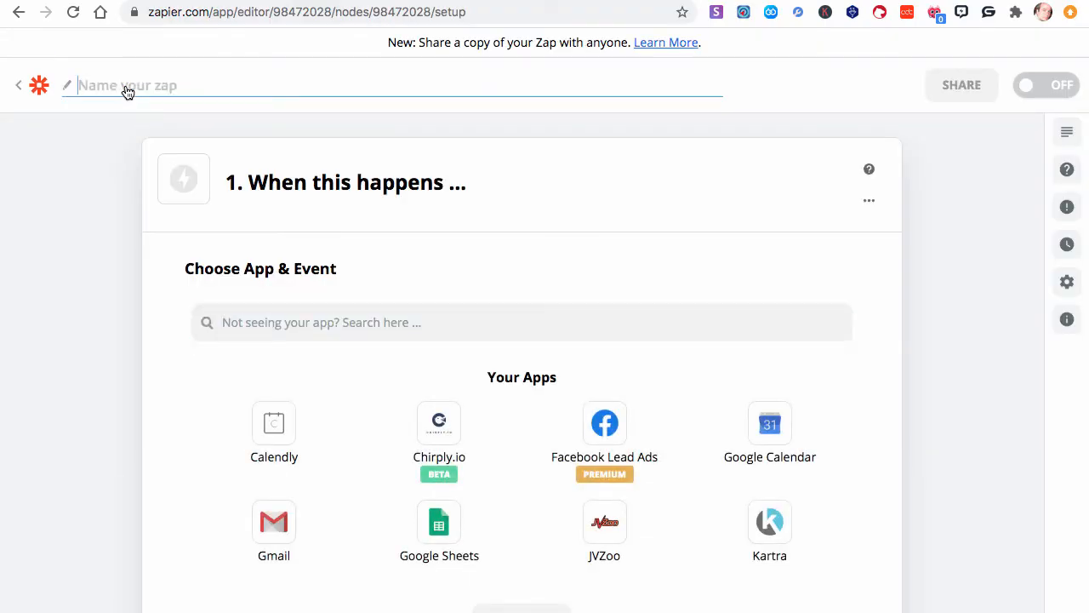
{"action": "type", "text": "Create"}
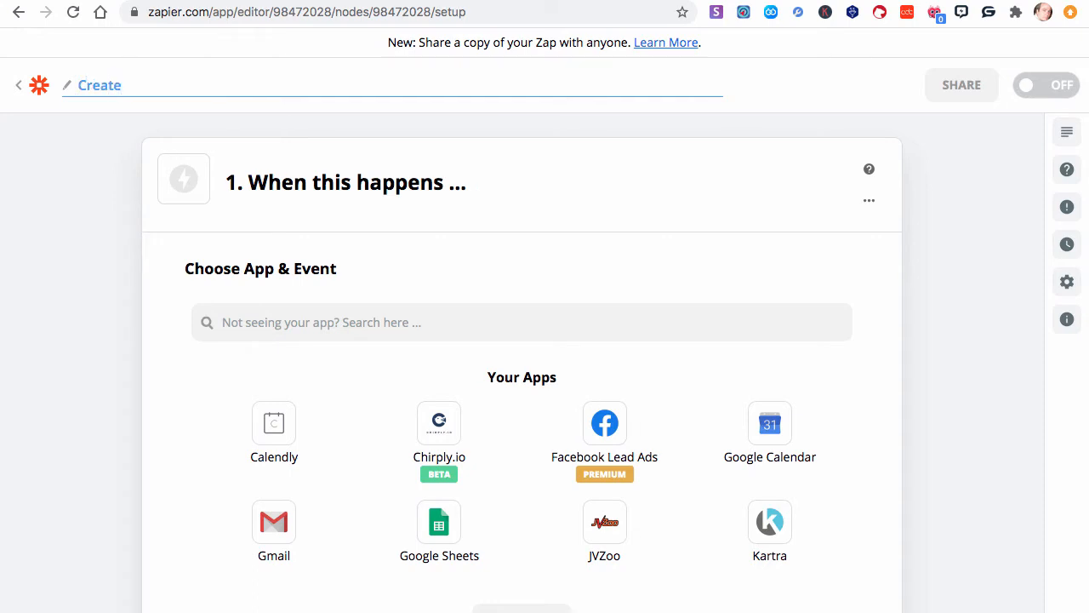
{"action": "type", "text": " GM CRM User"}
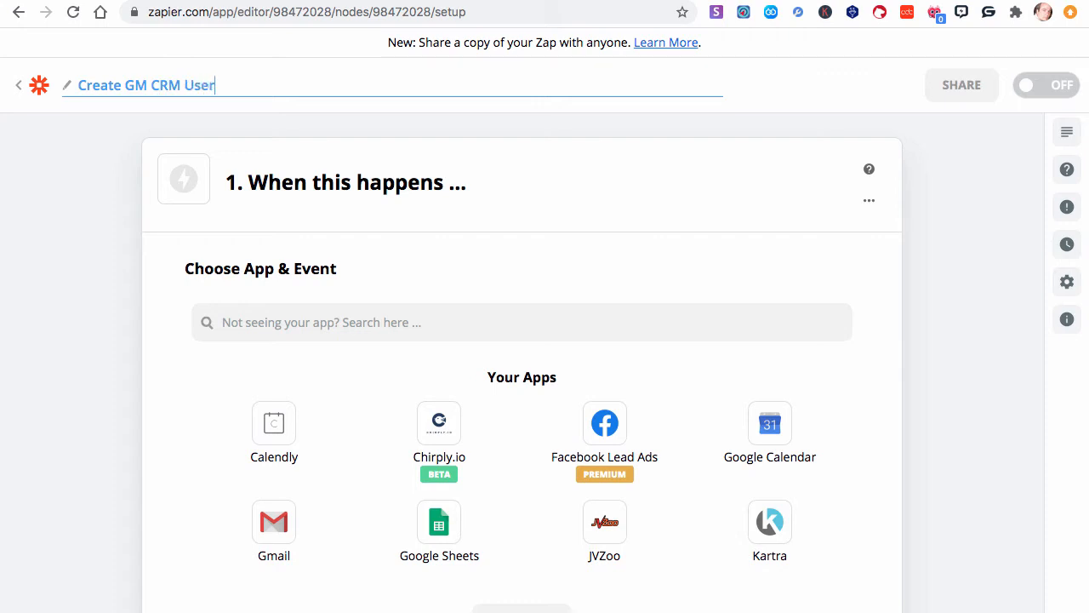
{"action": "type", "text": " from Kartra sale"}
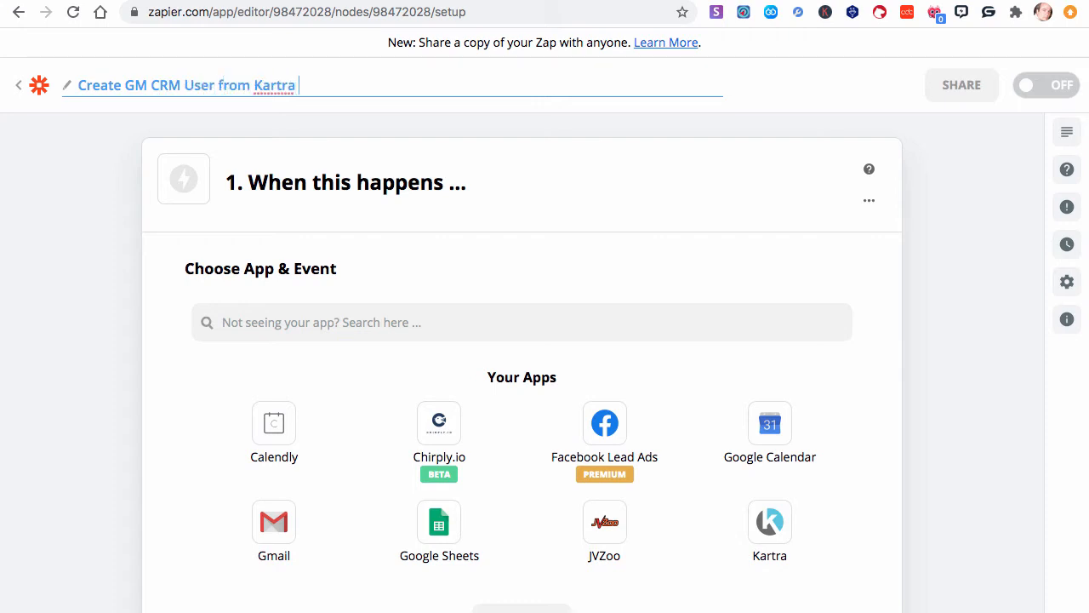
{"action": "left_click", "coordinate": [72, 128]}
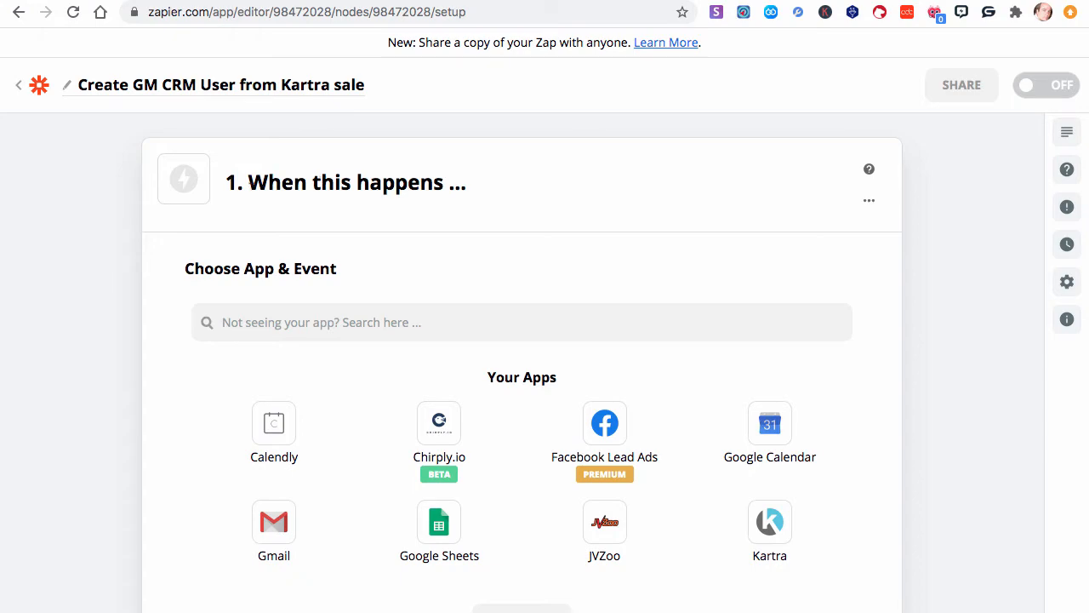
- Review the Zap's trigger and action steps
{"action": "left_click_drag", "start_coordinate": [474, 194], "coordinate": [210, 188]}
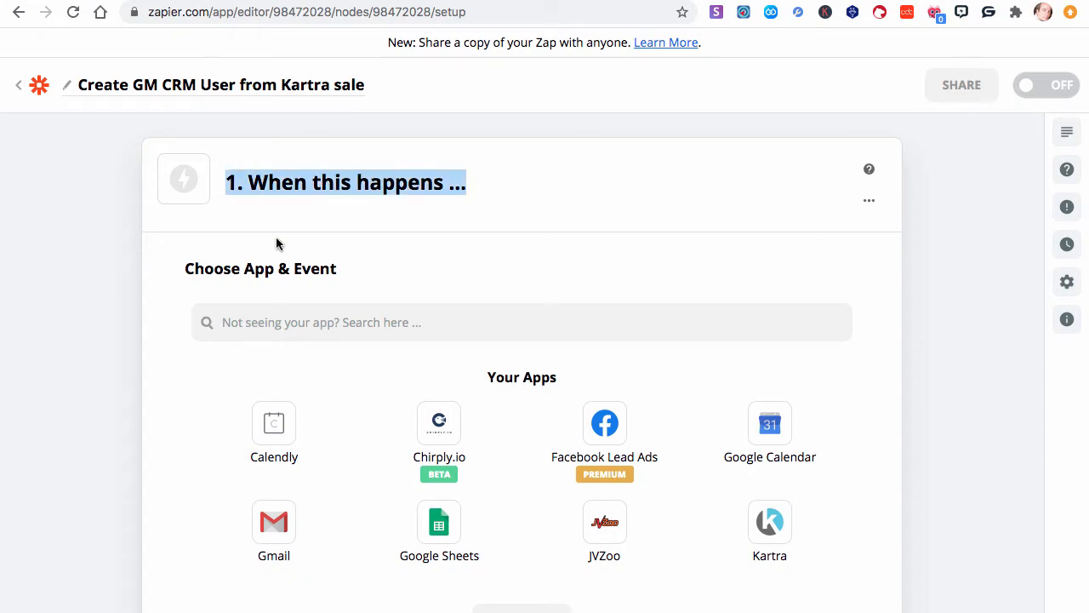
{"action": "scroll", "coordinate": [278, 243], "scroll_direction": "down", "scroll_amount": 10}
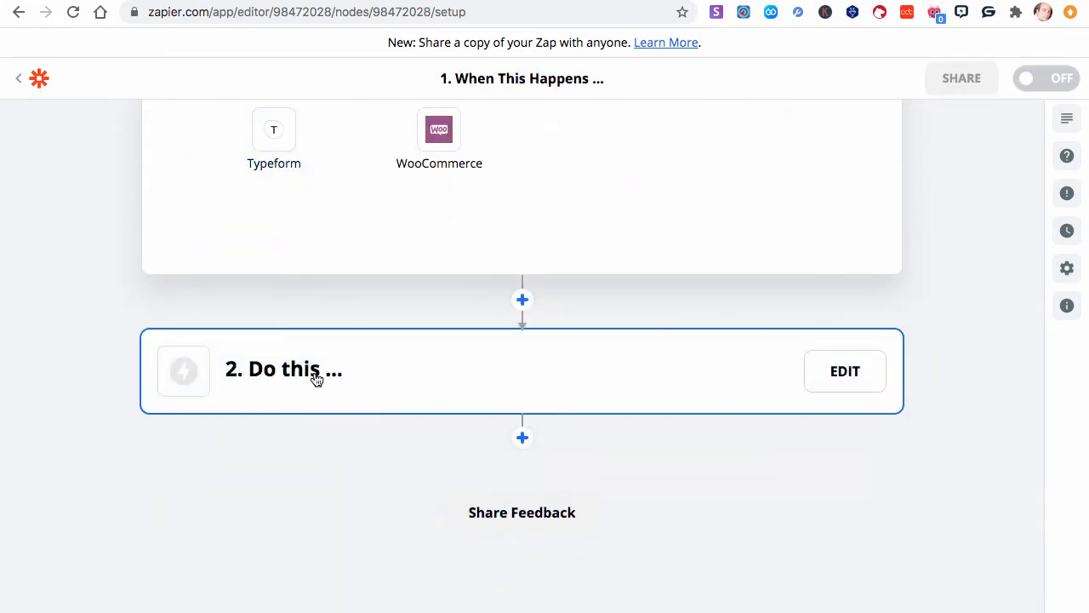
{"action": "left_click_drag", "start_coordinate": [315, 379], "coordinate": [227, 372]}
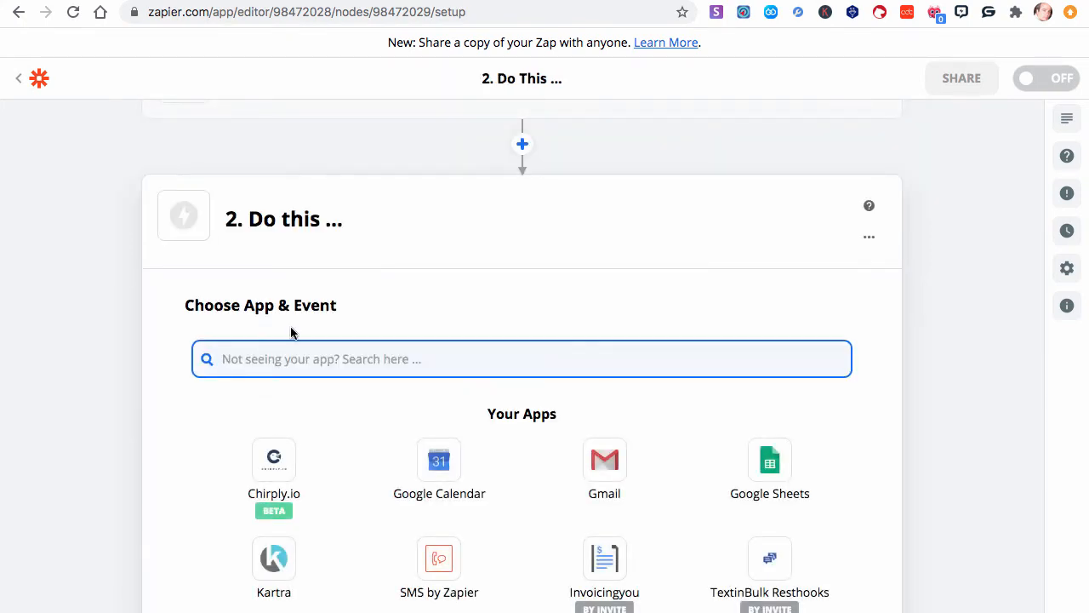
{"action": "scroll", "coordinate": [292, 335], "scroll_direction": "up", "scroll_amount": 2}
- Choose Kartra as the trigger app
{"action": "left_click", "coordinate": [338, 175]}
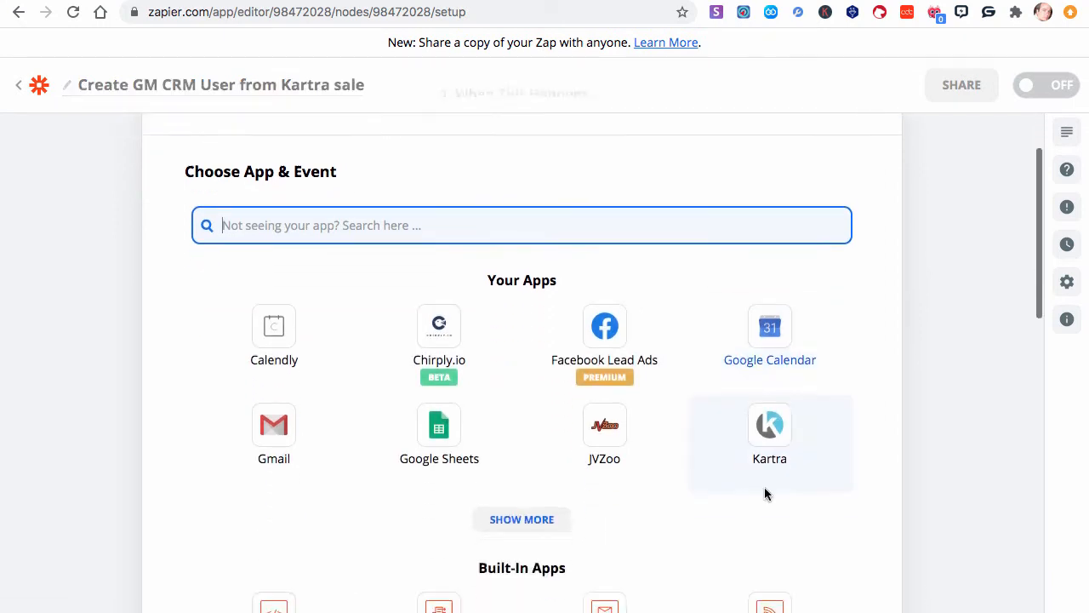
{"action": "left_click", "coordinate": [775, 415]}
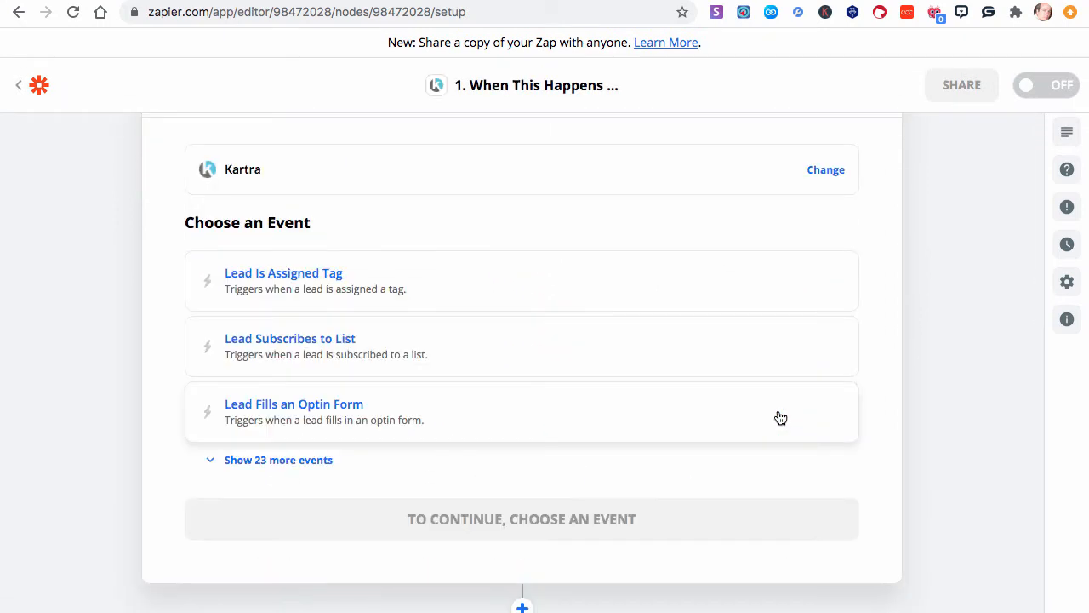
- Expand the full event list and pick Customer Buys Product as the trigger event
{"action": "left_click", "coordinate": [268, 459]}
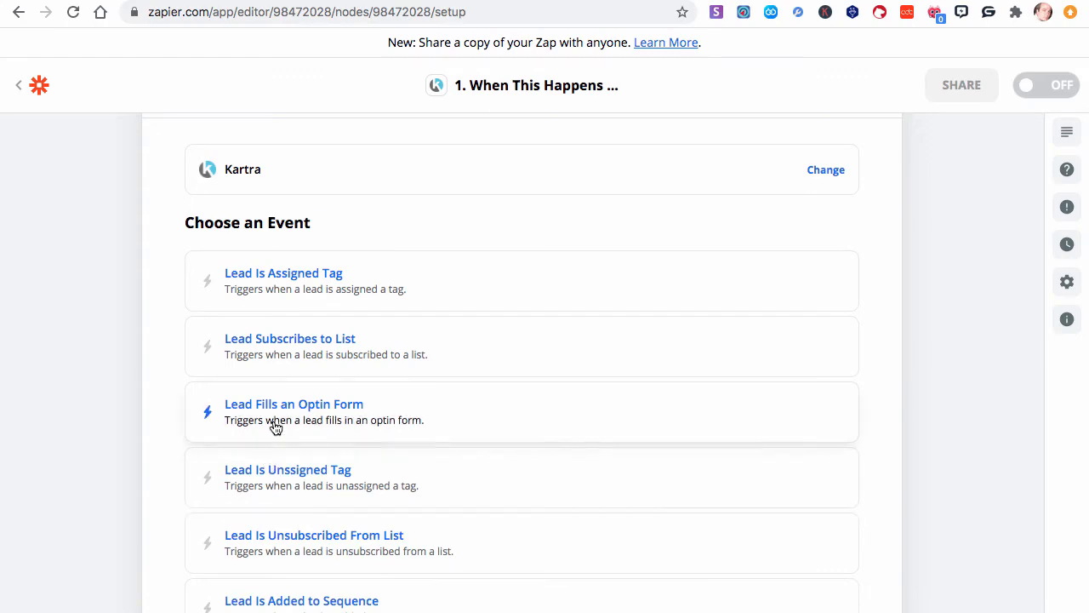
{"action": "scroll", "coordinate": [275, 426], "scroll_direction": "down", "scroll_amount": 10}
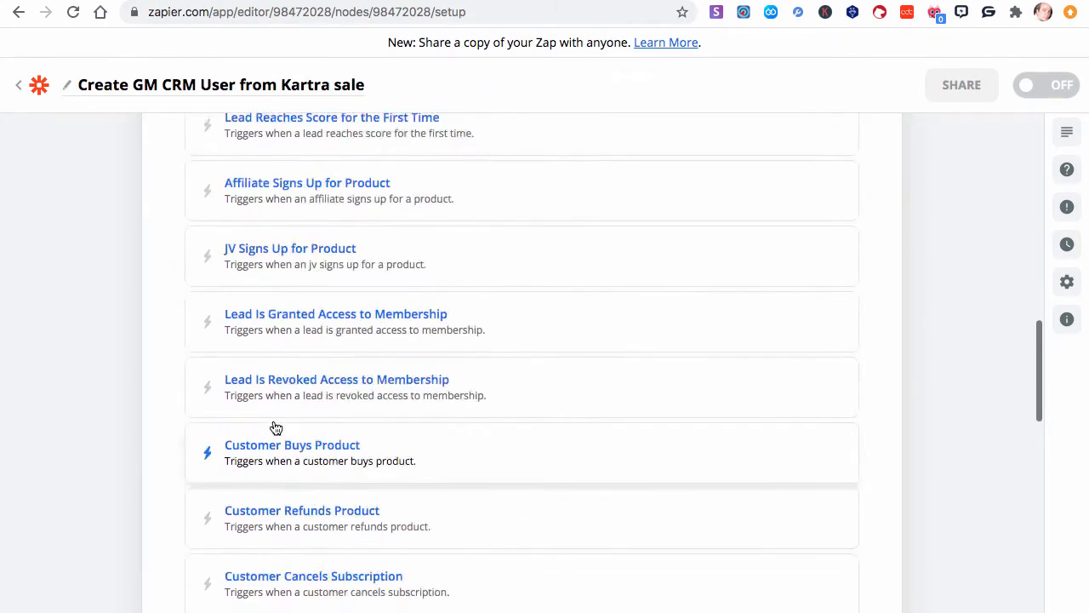
{"action": "scroll", "coordinate": [275, 426], "scroll_direction": "up", "scroll_amount": 11}
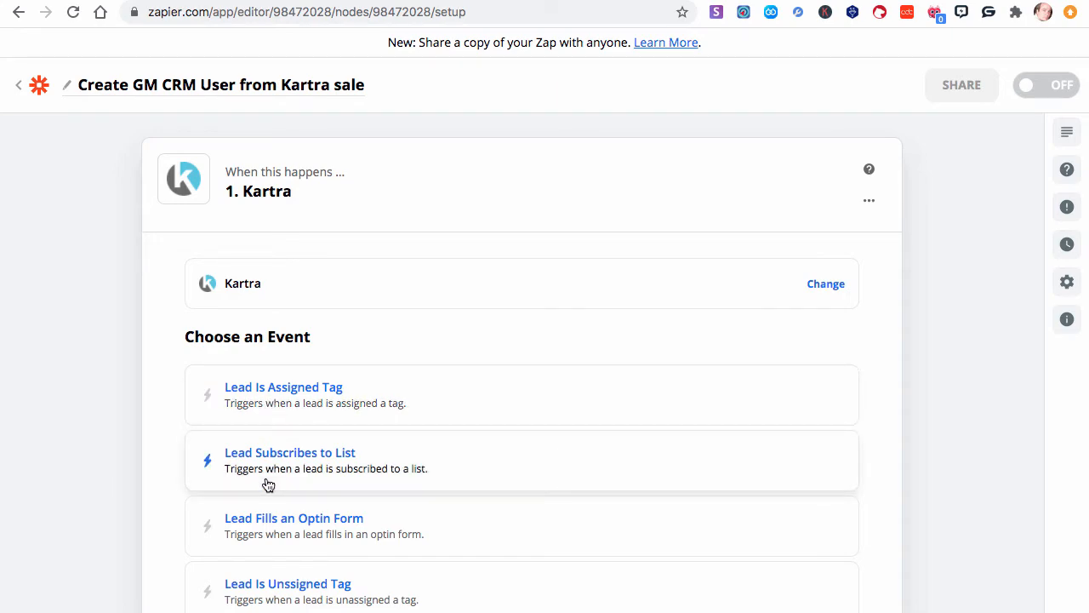
{"action": "scroll", "coordinate": [269, 484], "scroll_direction": "down", "scroll_amount": 10}
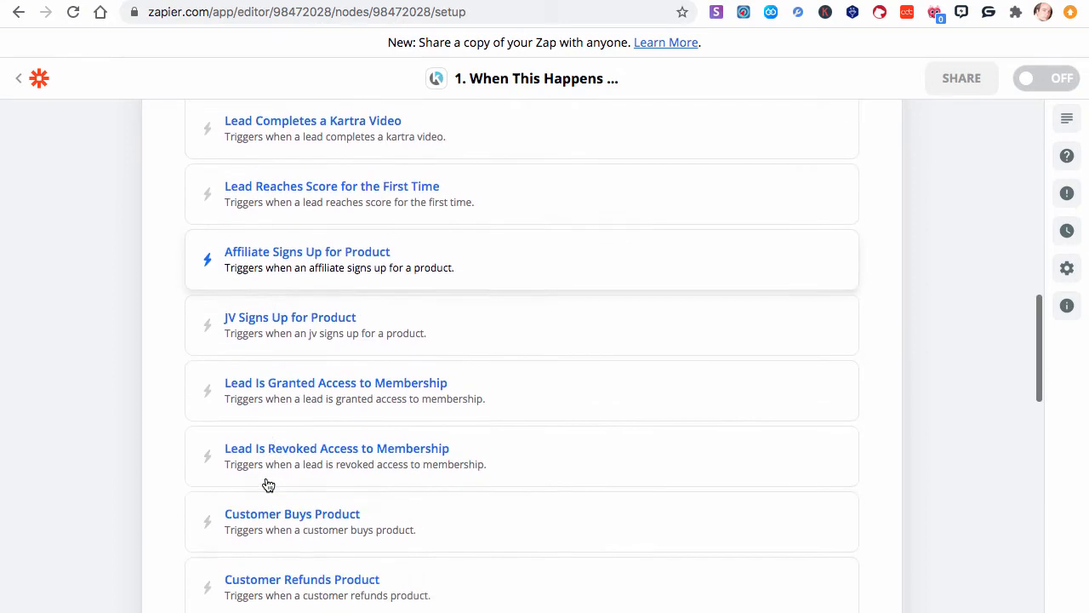
{"action": "scroll", "coordinate": [268, 484], "scroll_direction": "down", "scroll_amount": 2}
{"action": "left_click", "coordinate": [302, 419]}
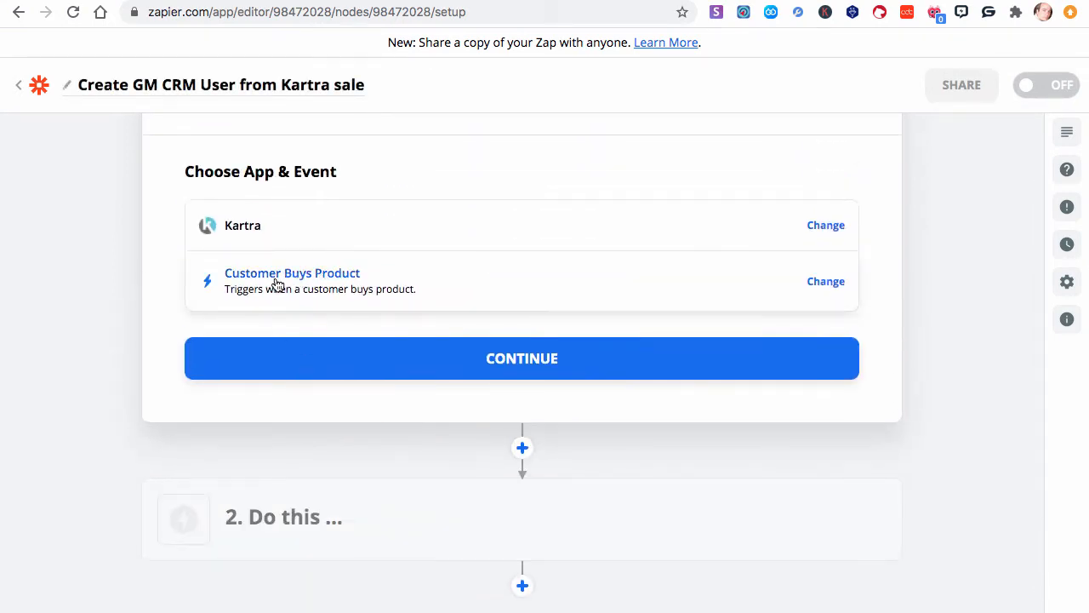
- Continue to account setup and select the connected Kartra account
{"action": "left_click", "coordinate": [561, 374]}
{"action": "left_click", "coordinate": [457, 286]}
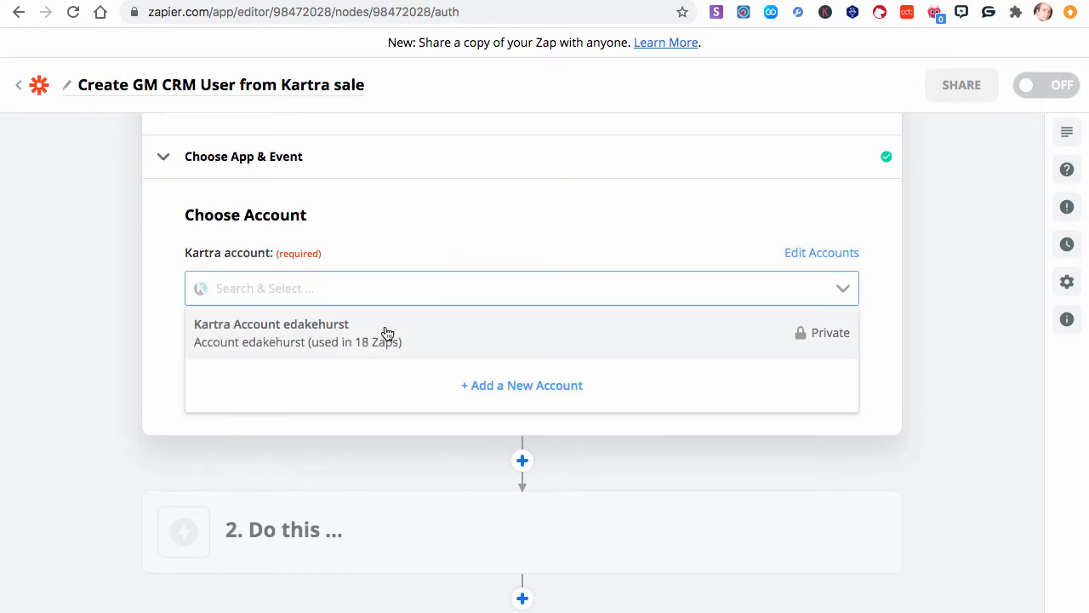
{"action": "left_click", "coordinate": [386, 332]}
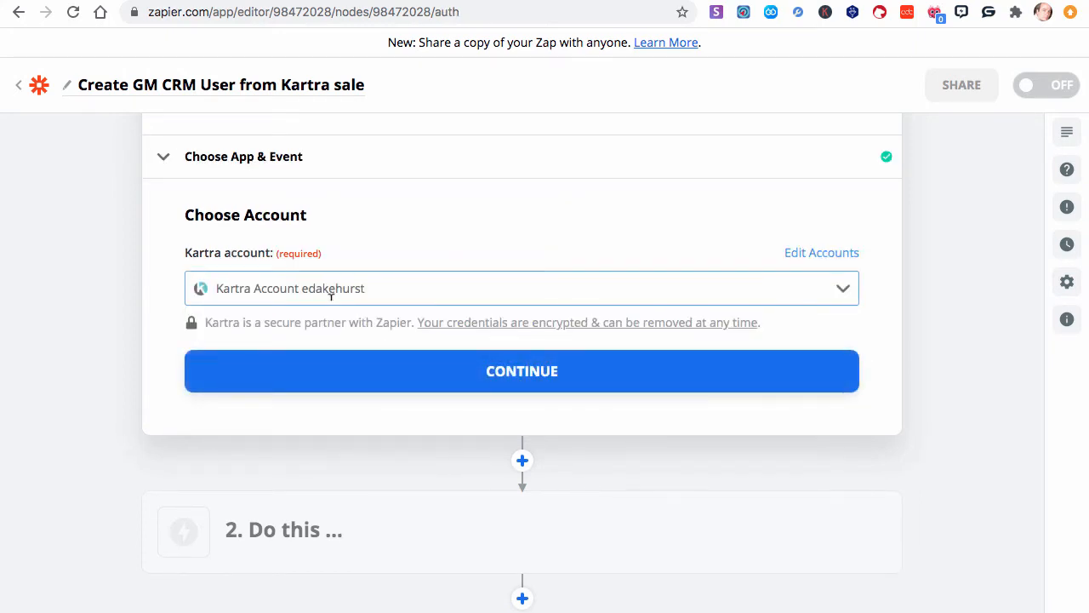
- Continue past the account and set Product Funnels to Genius Messenger CRM Chrome Extension
{"action": "left_click", "coordinate": [533, 383]}
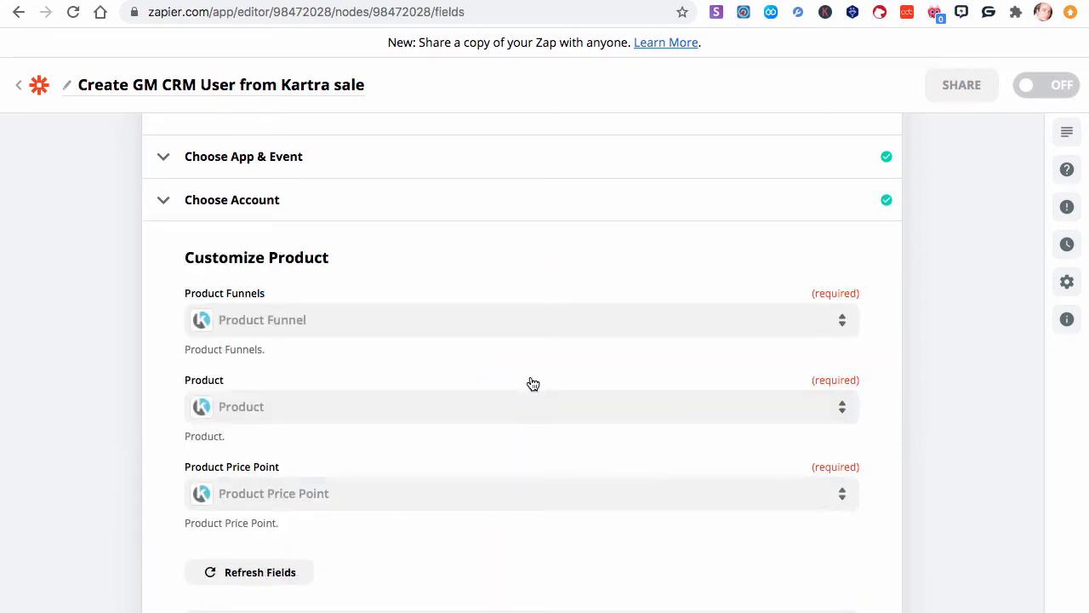
{"action": "left_click", "coordinate": [288, 330]}
{"action": "scroll", "coordinate": [288, 329], "scroll_direction": "down", "scroll_amount": 1}
{"action": "left_click", "coordinate": [166, 327]}
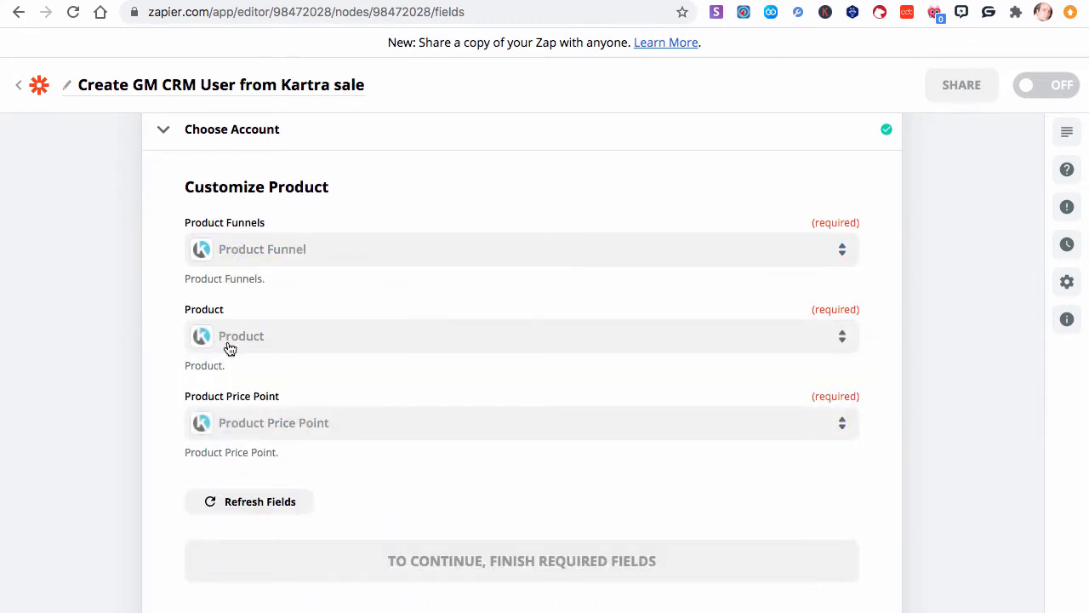
{"action": "left_click", "coordinate": [234, 257]}
{"action": "scroll", "coordinate": [279, 439], "scroll_direction": "down", "scroll_amount": 3}
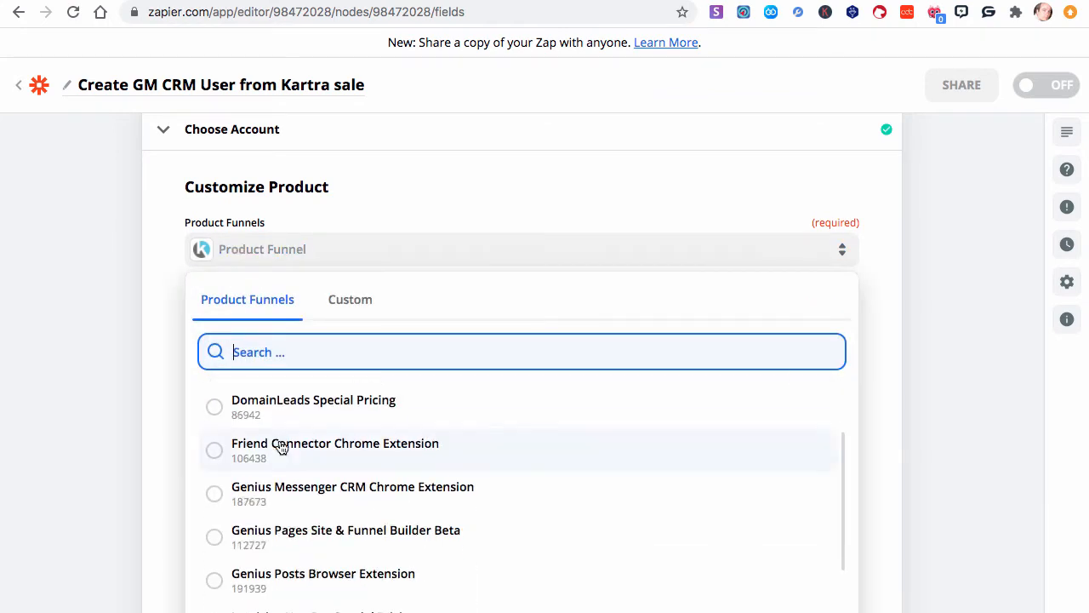
{"action": "left_click", "coordinate": [324, 491]}
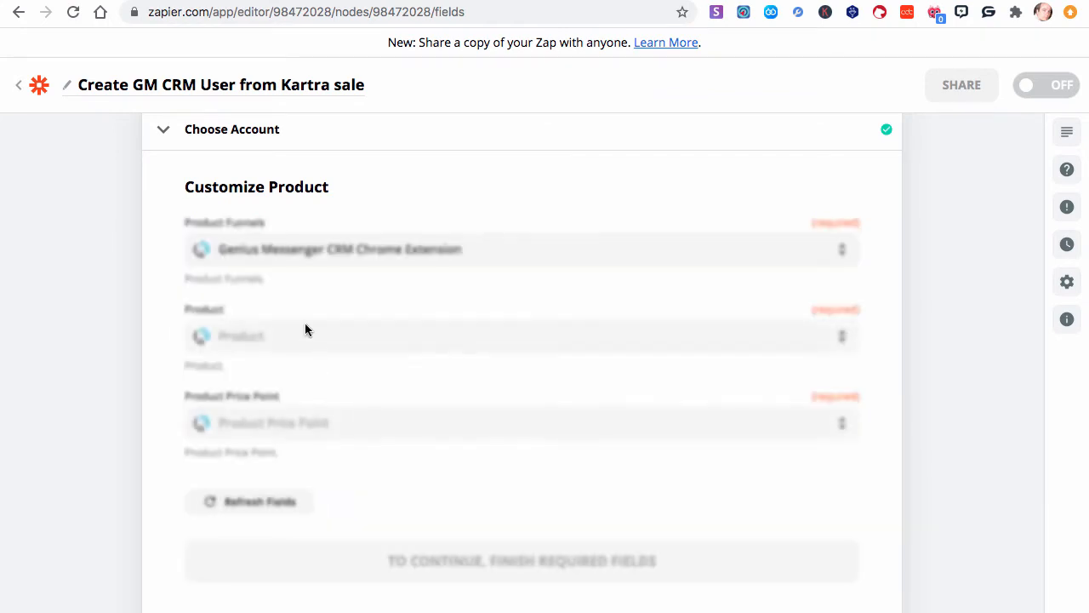
- Set Product to Genius Messenger CRM Chrome Extension and Product Price Point to Any price, and continue
{"action": "left_click", "coordinate": [236, 338]}
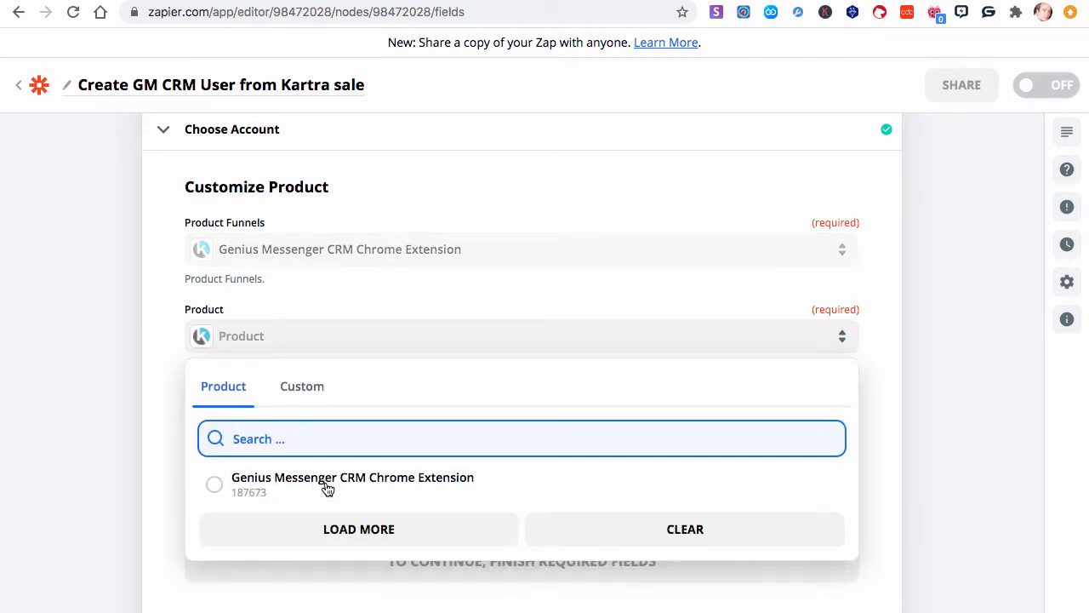
{"action": "left_click", "coordinate": [328, 486]}
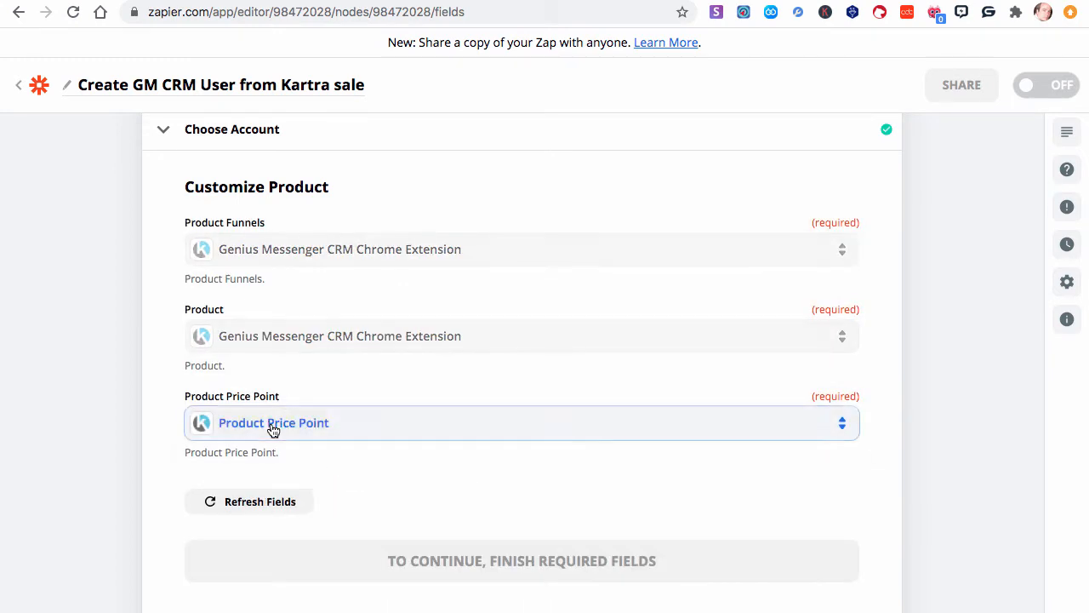
{"action": "left_click", "coordinate": [272, 430]}
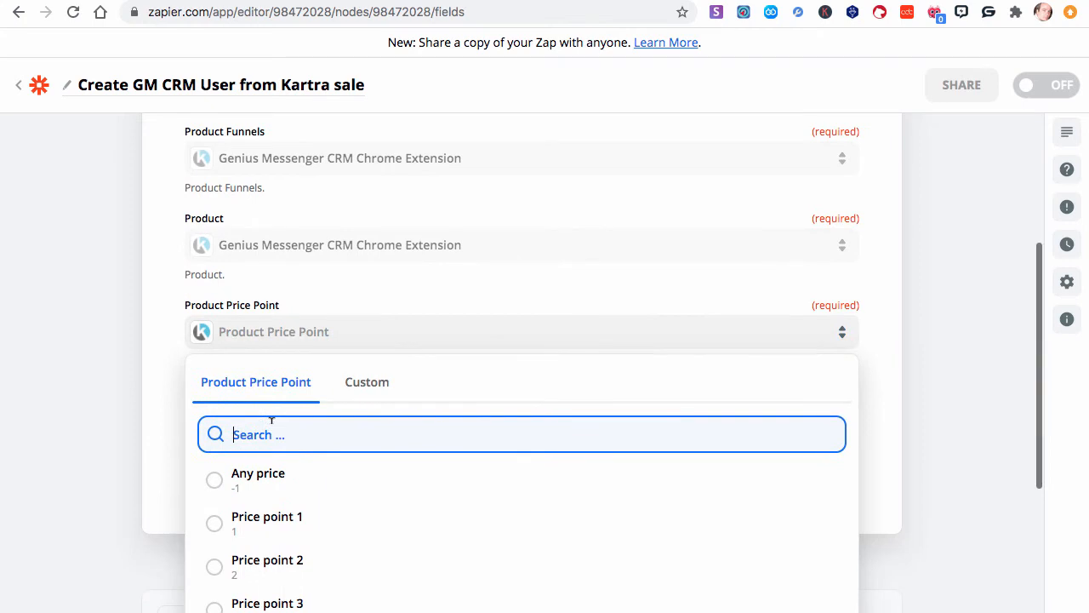
{"action": "left_click", "coordinate": [260, 474]}
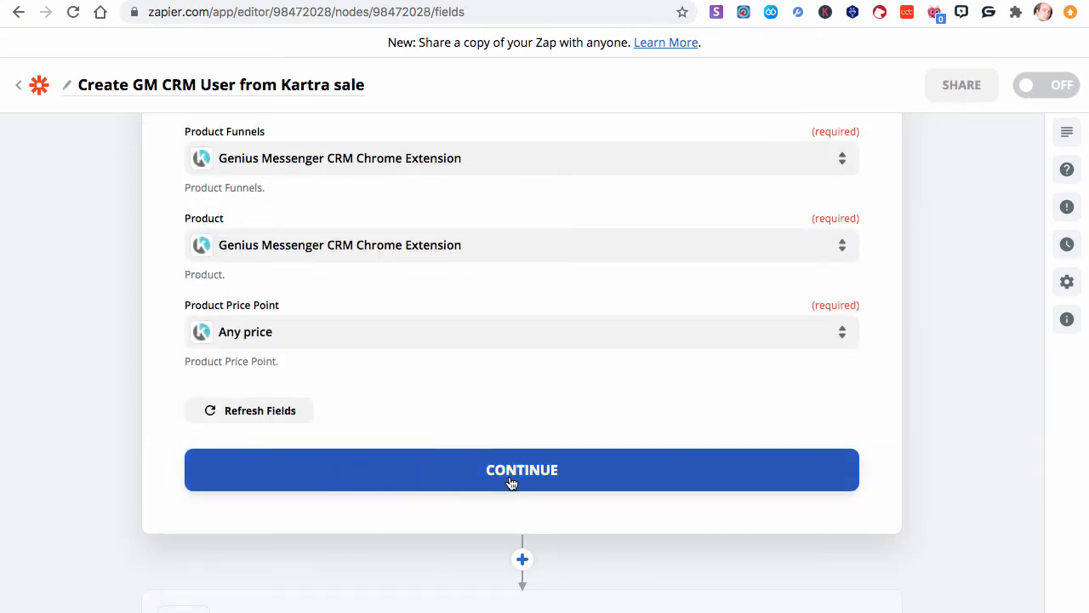
{"action": "left_click", "coordinate": [510, 477]}
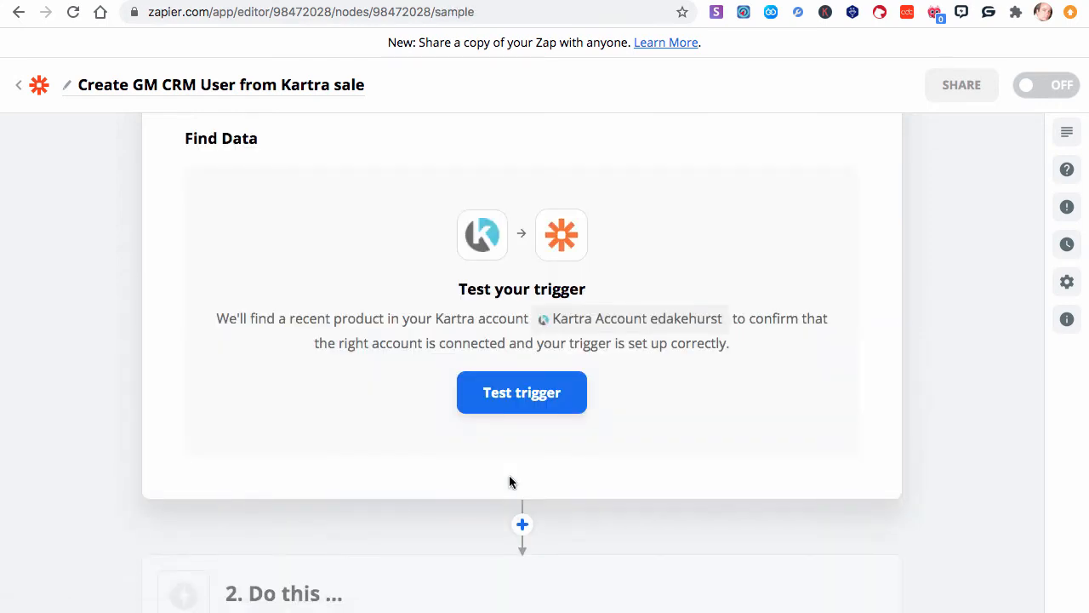
- Test the trigger, look through the returned sample product data, and continue to the action step
{"action": "left_click", "coordinate": [499, 395]}
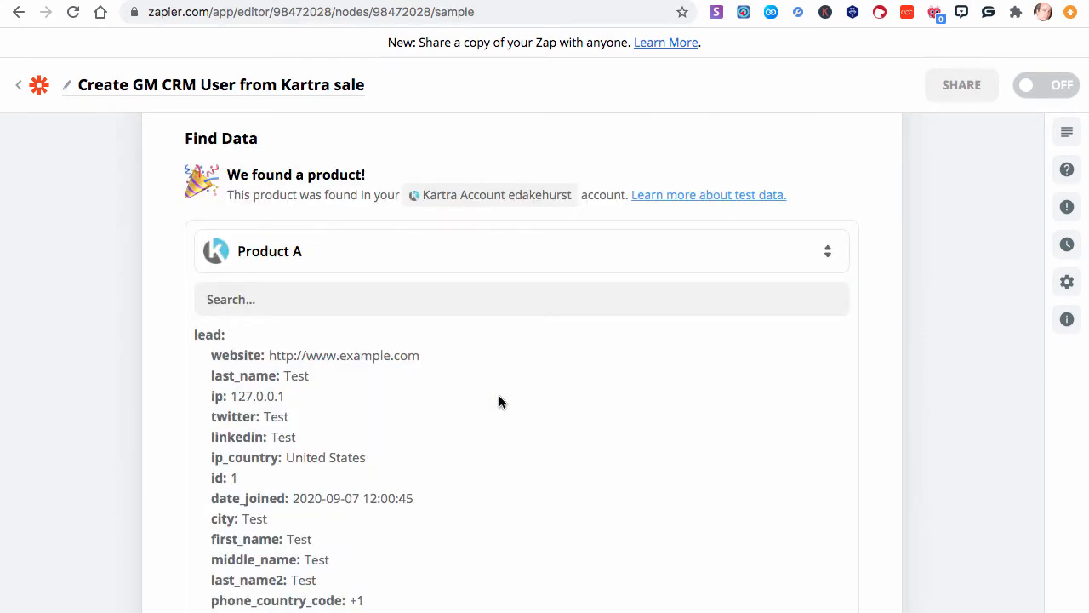
{"action": "scroll", "coordinate": [499, 395], "scroll_direction": "down", "scroll_amount": 7}
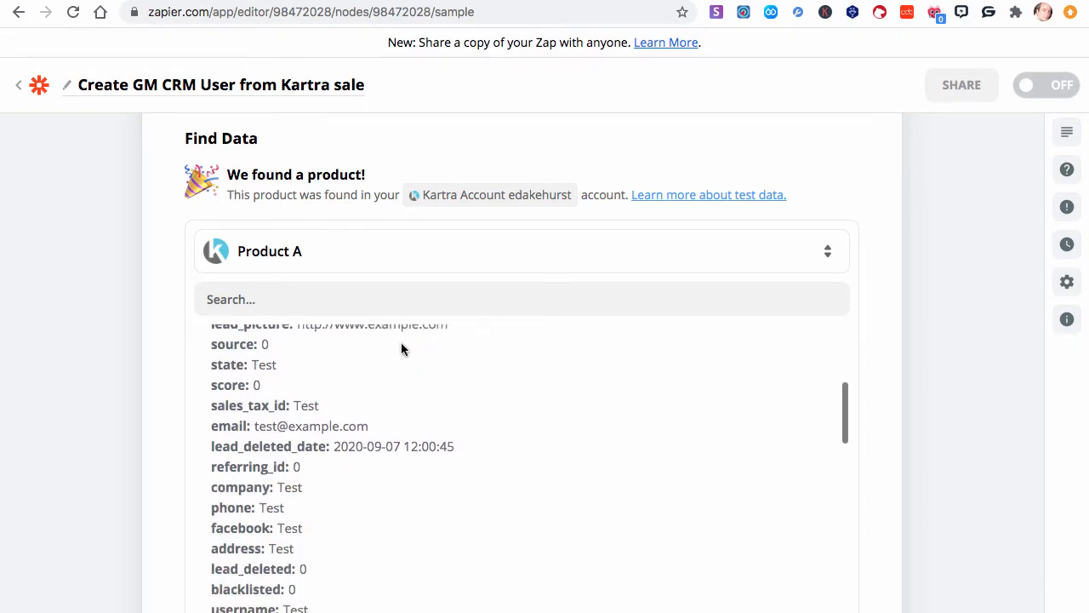
{"action": "scroll", "coordinate": [85, 368], "scroll_direction": "down", "scroll_amount": 3}
{"action": "scroll", "coordinate": [85, 369], "scroll_direction": "down", "scroll_amount": 1}
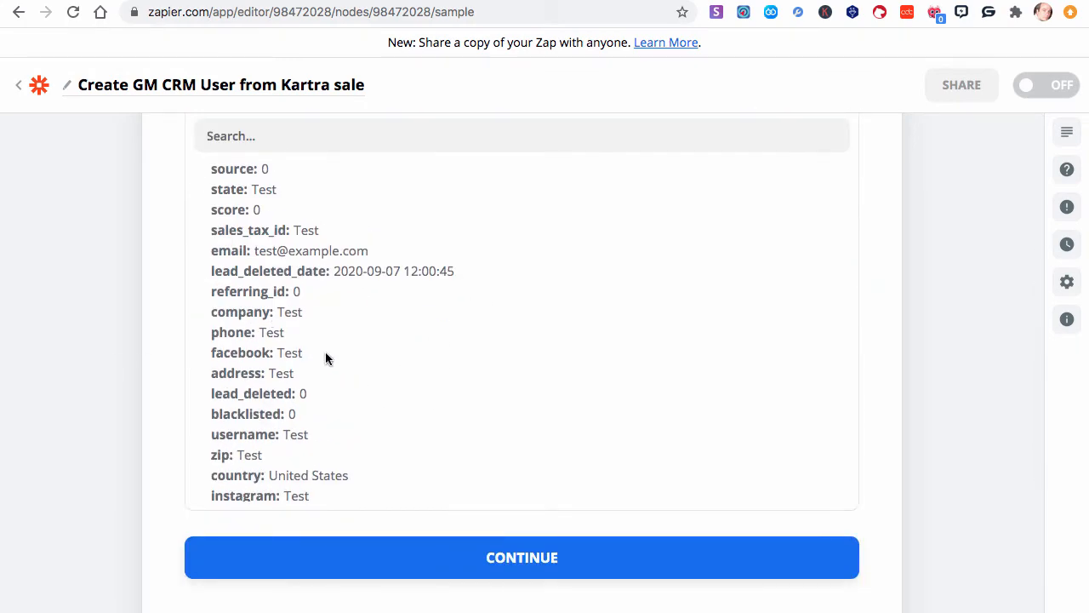
{"action": "scroll", "coordinate": [326, 356], "scroll_direction": "up", "scroll_amount": 3}
{"action": "scroll", "coordinate": [325, 355], "scroll_direction": "down", "scroll_amount": 10}
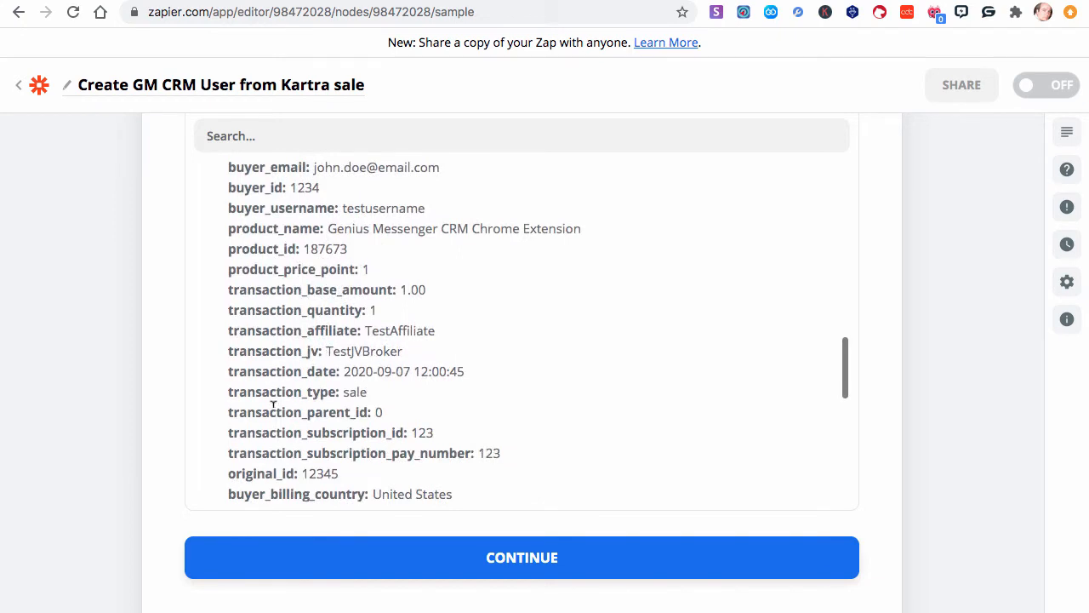
{"action": "scroll", "coordinate": [272, 405], "scroll_direction": "down", "scroll_amount": 4}
{"action": "left_click", "coordinate": [517, 574]}
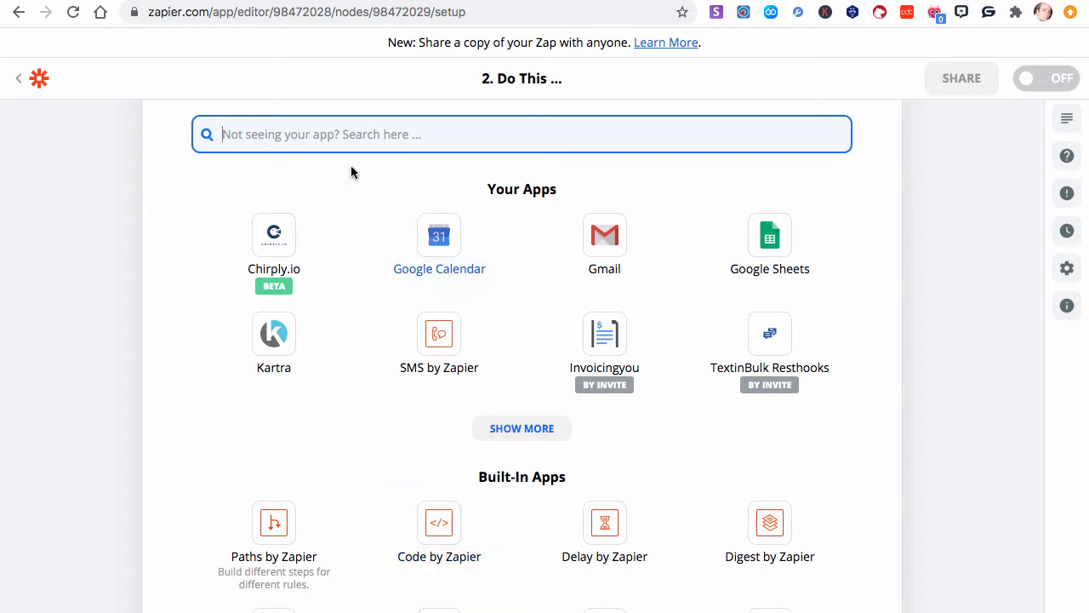
- Search for and choose Webhooks by Zapier as the action app with the POST event
{"action": "left_click", "coordinate": [315, 133]}
{"action": "type", "text": "web"}
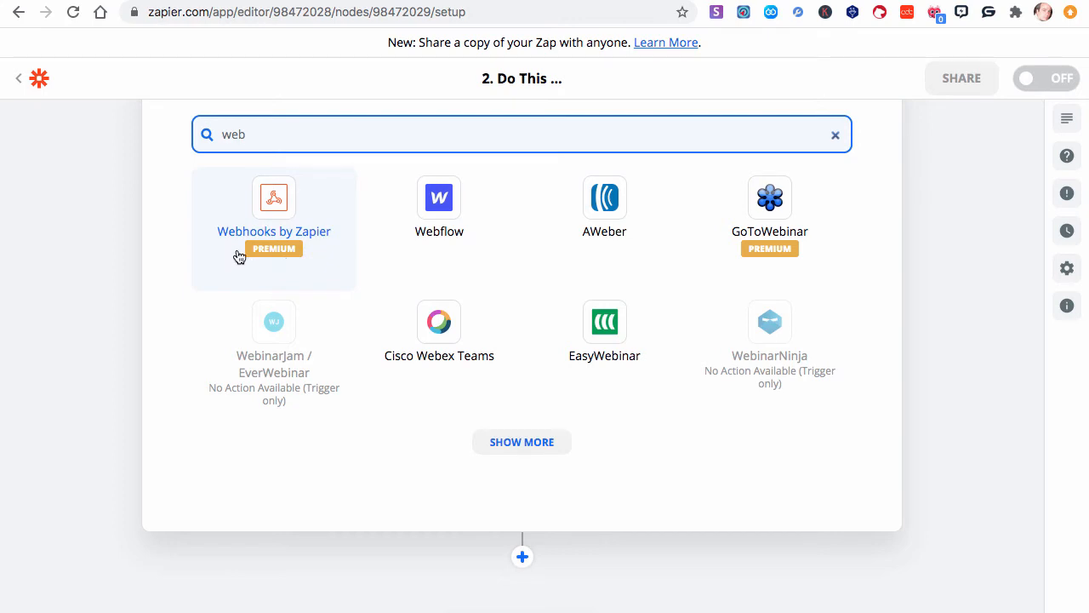
{"action": "left_click", "coordinate": [308, 236]}
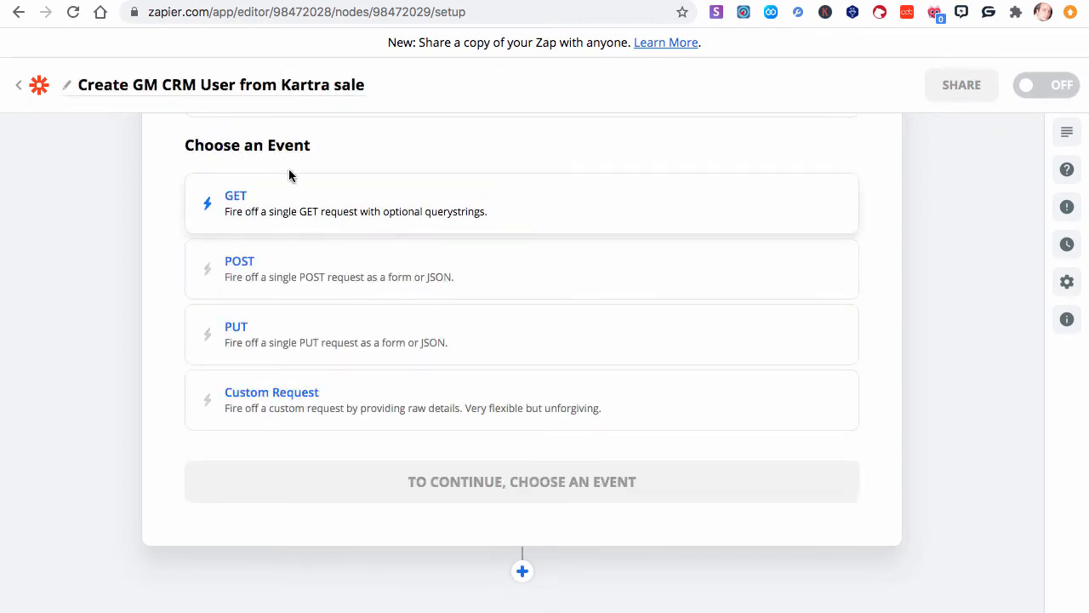
{"action": "left_click", "coordinate": [275, 269]}
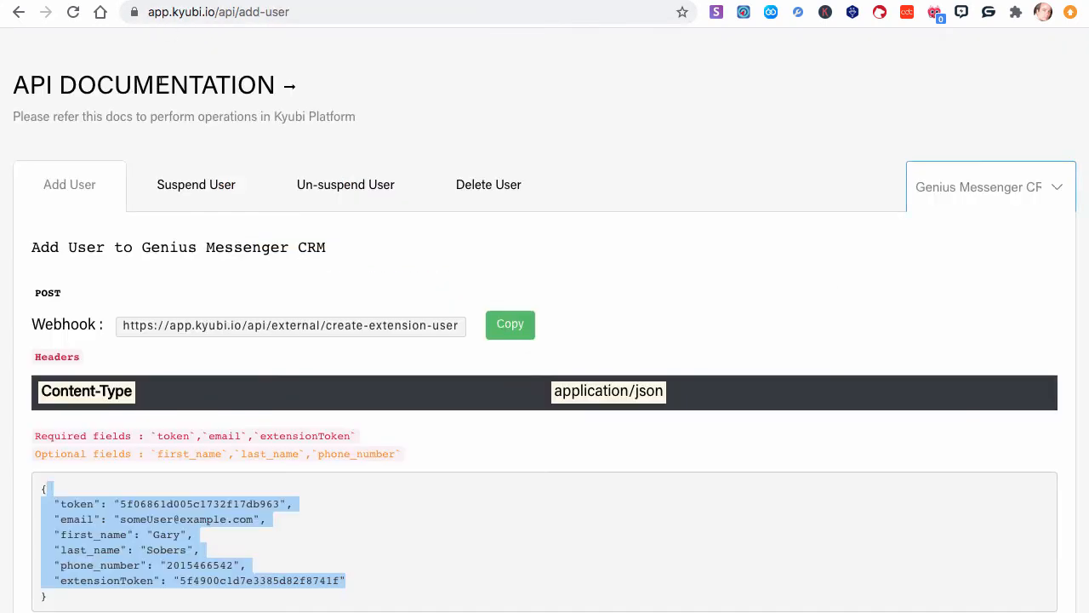
- Switch to the Kyubi API documentation and copy the Add User webhook URL
{"action": "left_click_drag", "start_coordinate": [36, 292], "coordinate": [76, 296]}
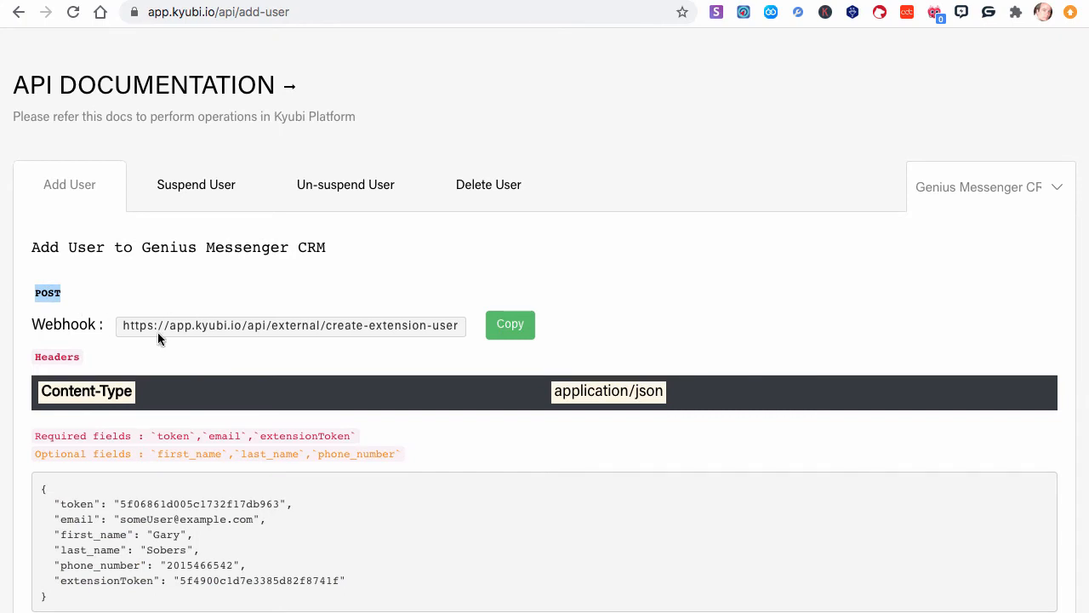
{"action": "left_click_drag", "start_coordinate": [123, 324], "coordinate": [465, 320]}
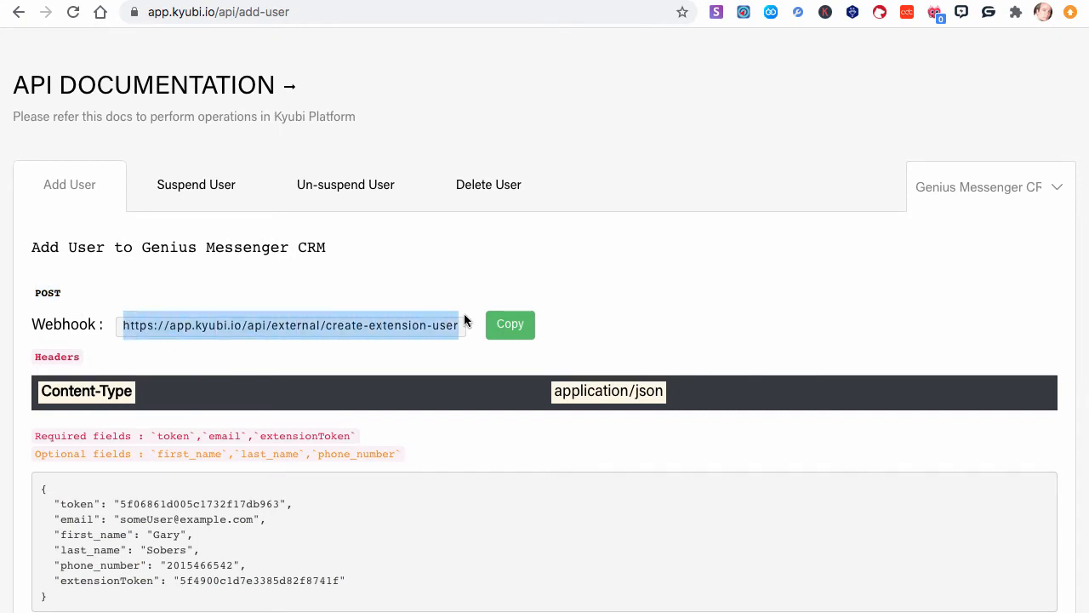
{"action": "left_click", "coordinate": [512, 328]}
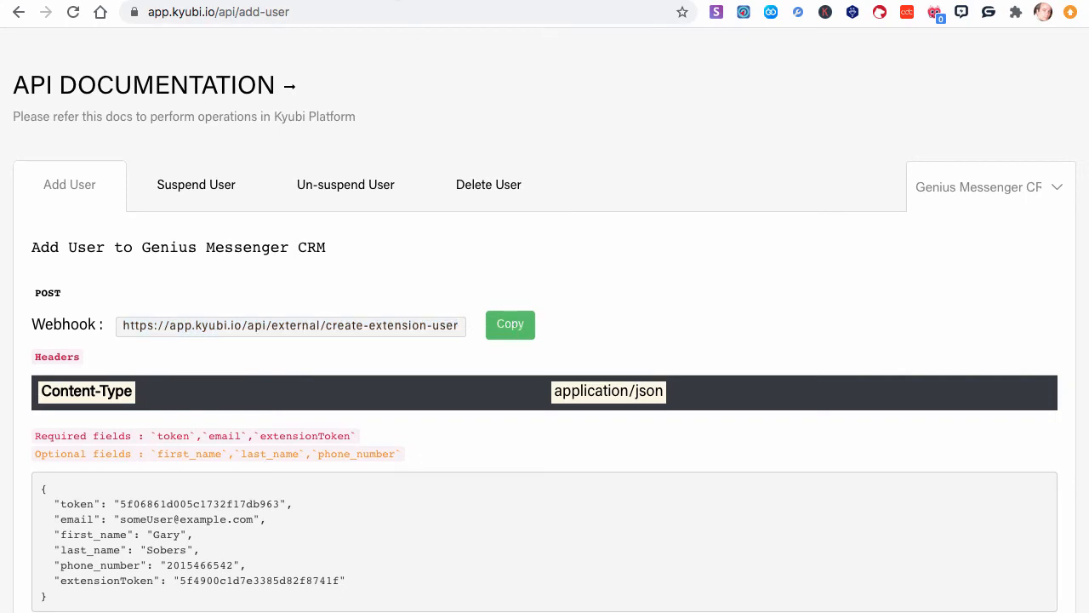
- Return to the Zap, continue to the request setup, and paste the webhook URL into the URL field
{"action": "key", "text": "ctrl+Tab"}
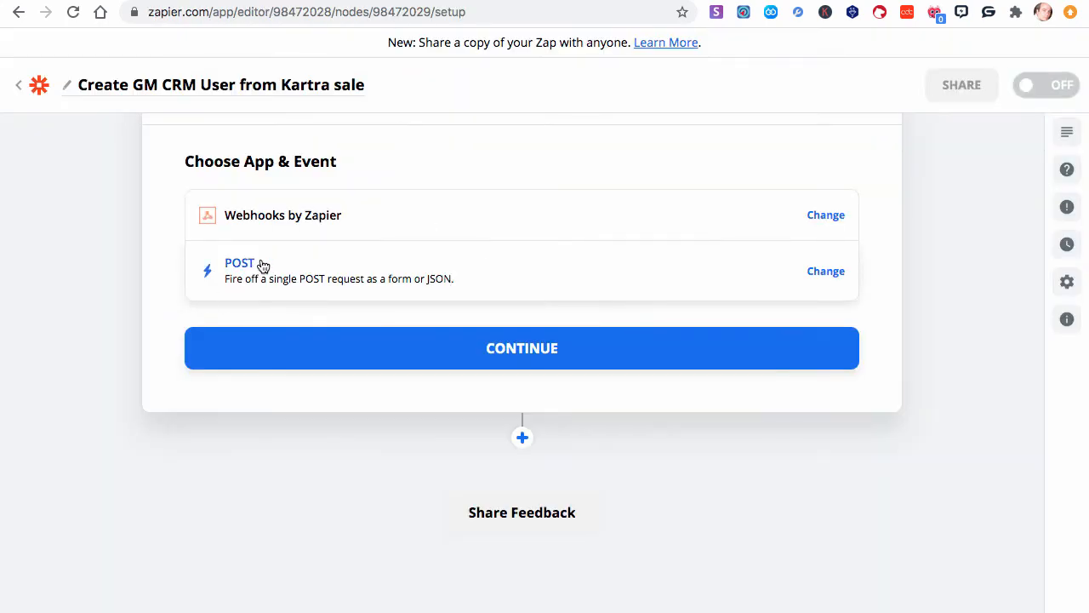
{"action": "left_click", "coordinate": [506, 359]}
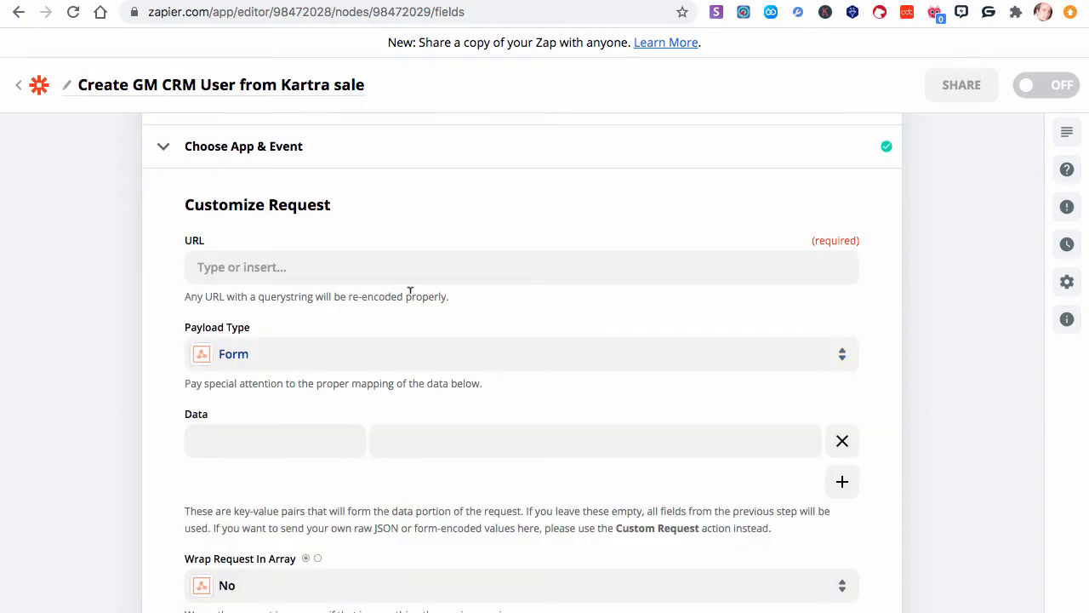
{"action": "left_click", "coordinate": [397, 266]}
{"action": "key", "text": "ctrl+v"}
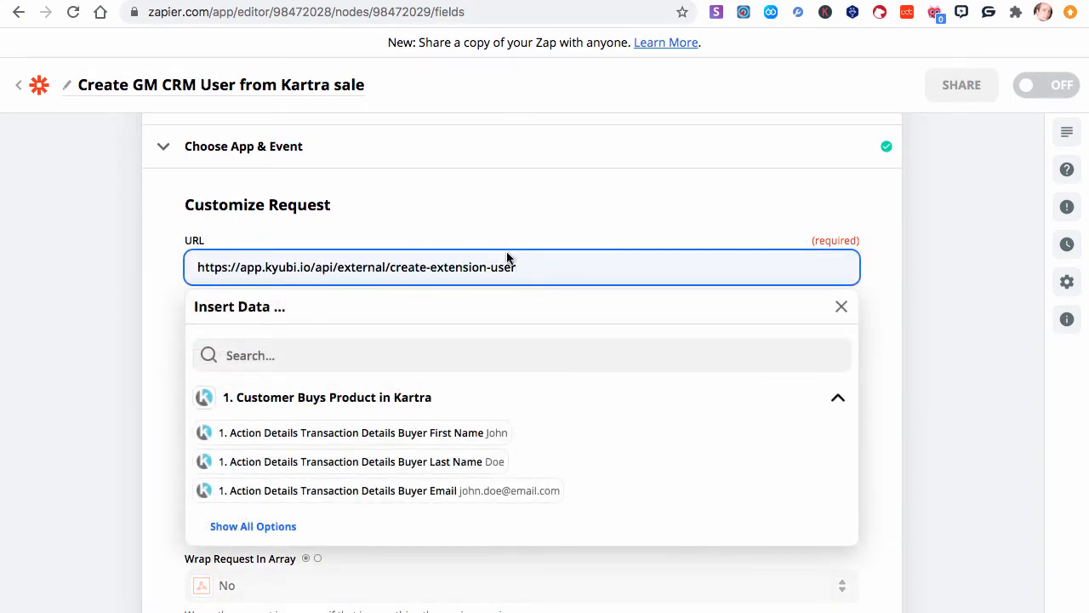
{"action": "left_click_drag", "start_coordinate": [583, 259], "coordinate": [500, 269]}
{"action": "left_click", "coordinate": [546, 264]}
{"action": "left_click", "coordinate": [83, 381]}
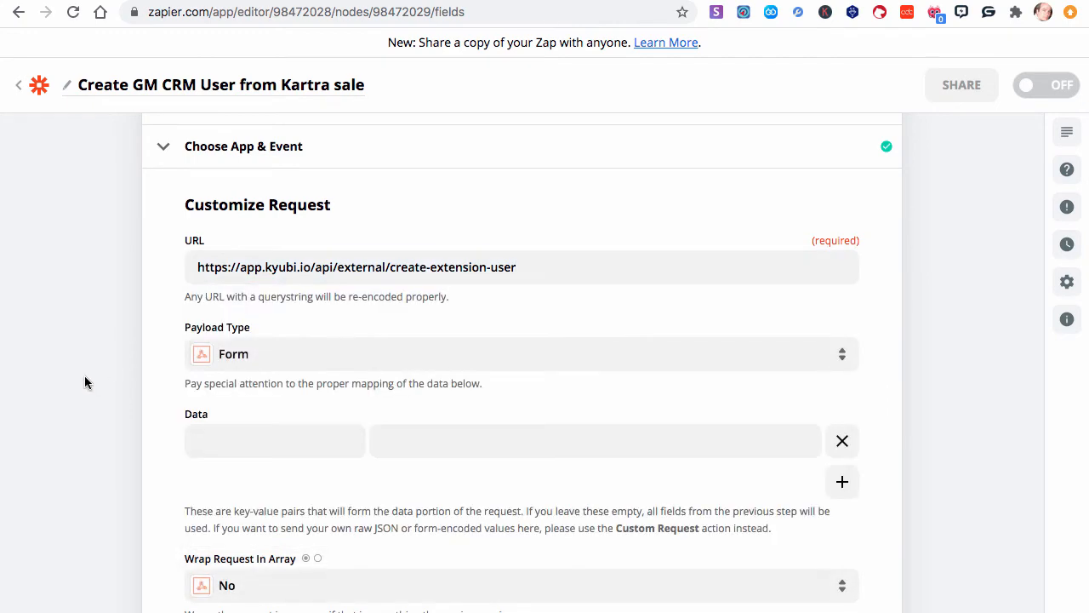
- Set the Payload Type to Json and check the content type in the API documentation
{"action": "scroll", "coordinate": [85, 381], "scroll_direction": "down", "scroll_amount": 2}
{"action": "left_click", "coordinate": [245, 239]}
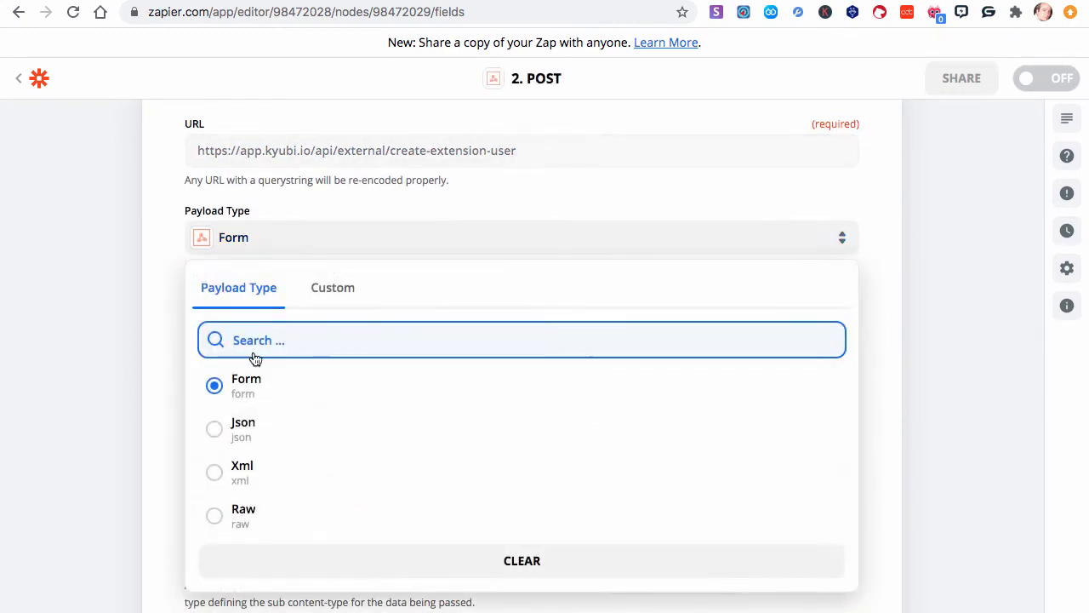
{"action": "left_click", "coordinate": [247, 424]}
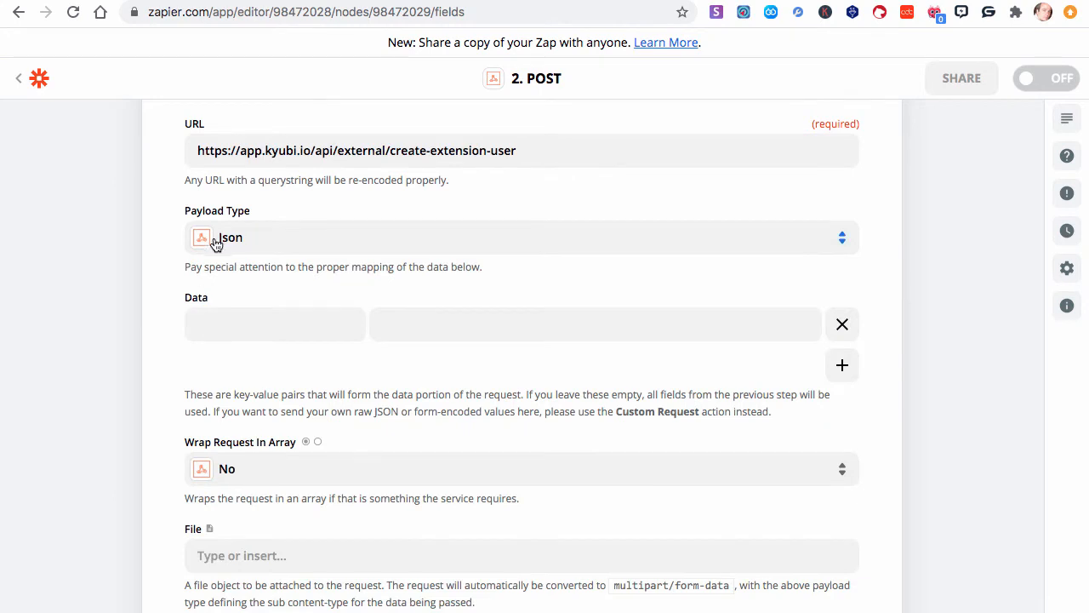
{"action": "key", "text": "ctrl+Tab"}
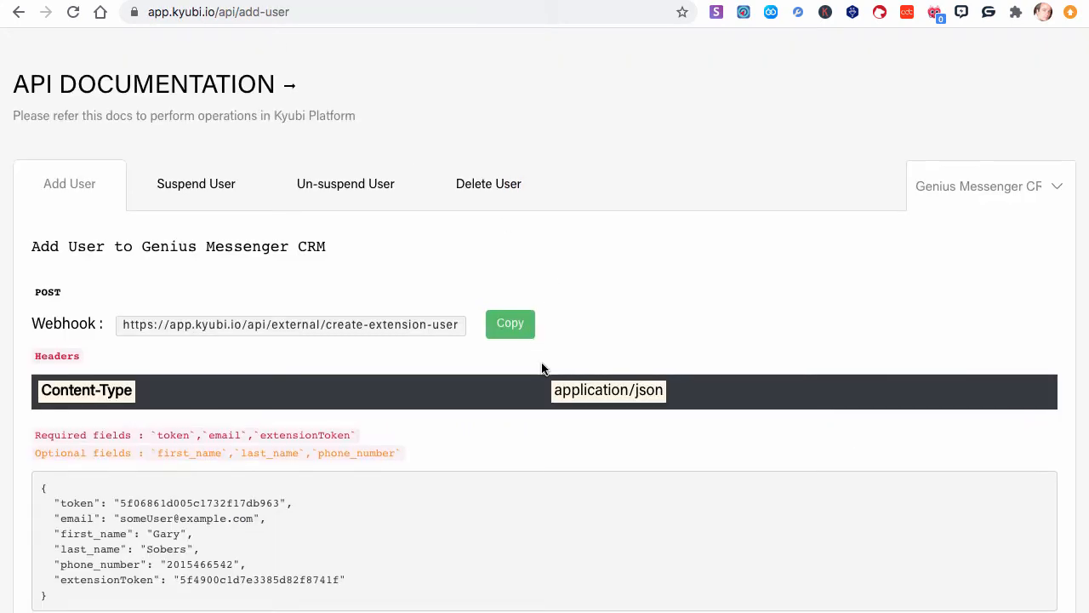
{"action": "scroll", "coordinate": [543, 367], "scroll_direction": "down", "scroll_amount": 2}
{"action": "double_click", "coordinate": [643, 267]}
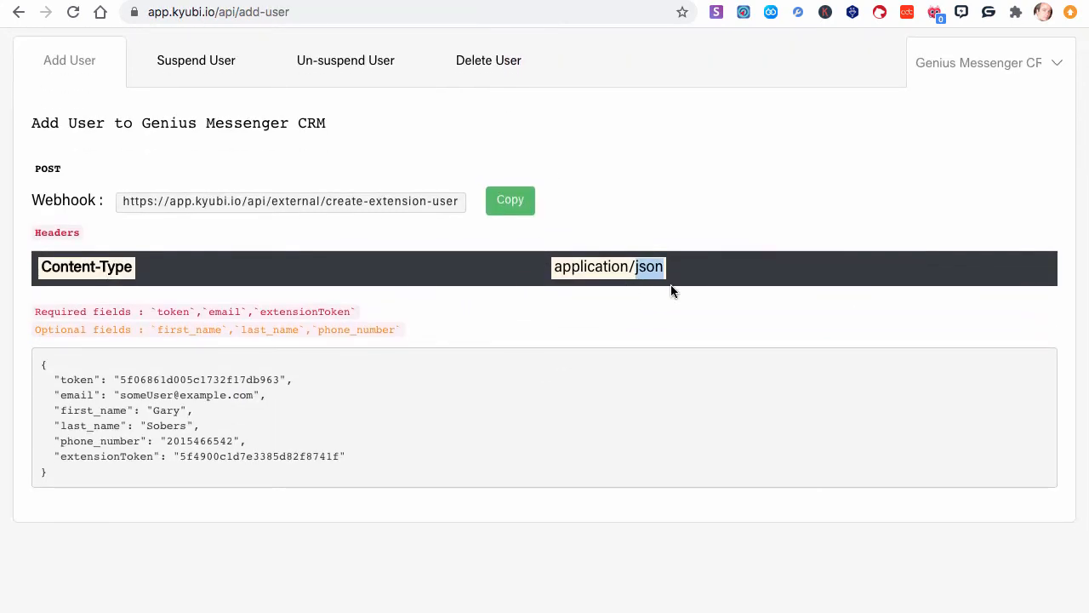
{"action": "key", "text": "ctrl+shift+Tab"}
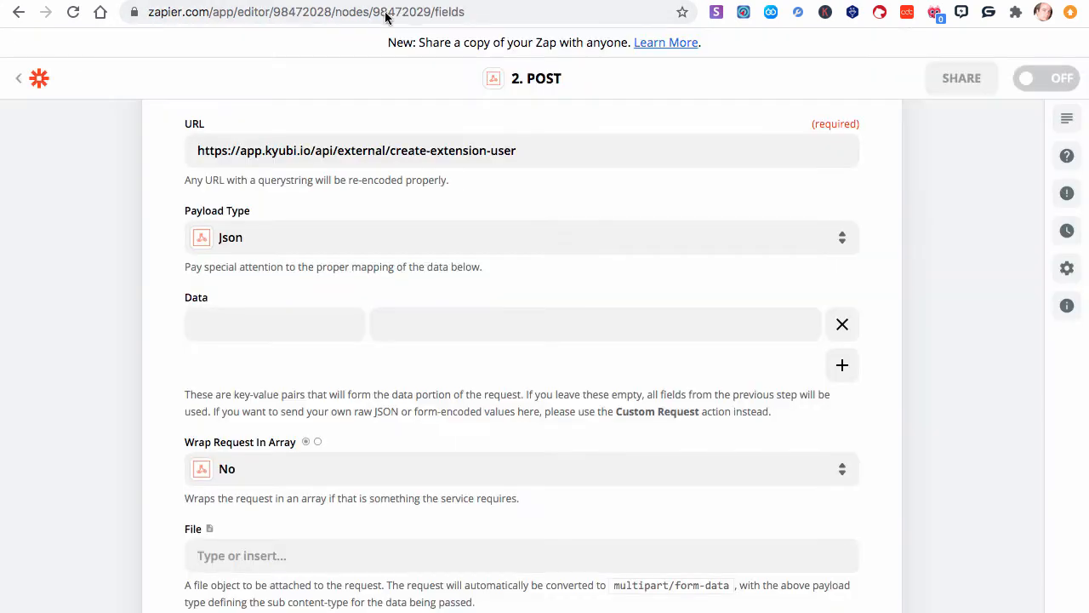
- Enter email as the first Data key and review the sample JSON body fields in the API documentation
{"action": "scroll", "coordinate": [335, 219], "scroll_direction": "down", "scroll_amount": 2}
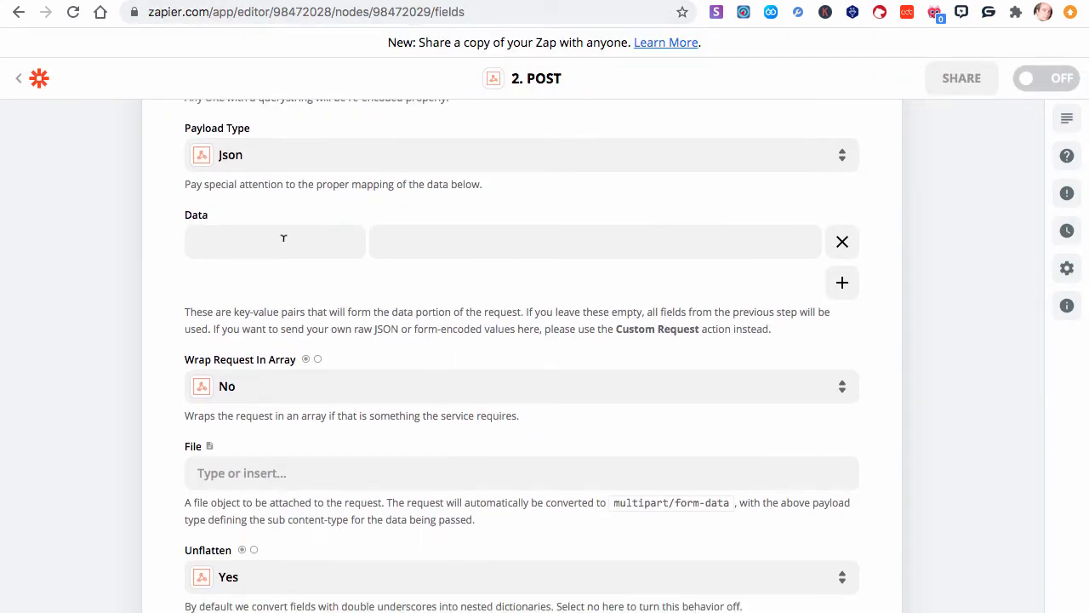
{"action": "left_click", "coordinate": [283, 238]}
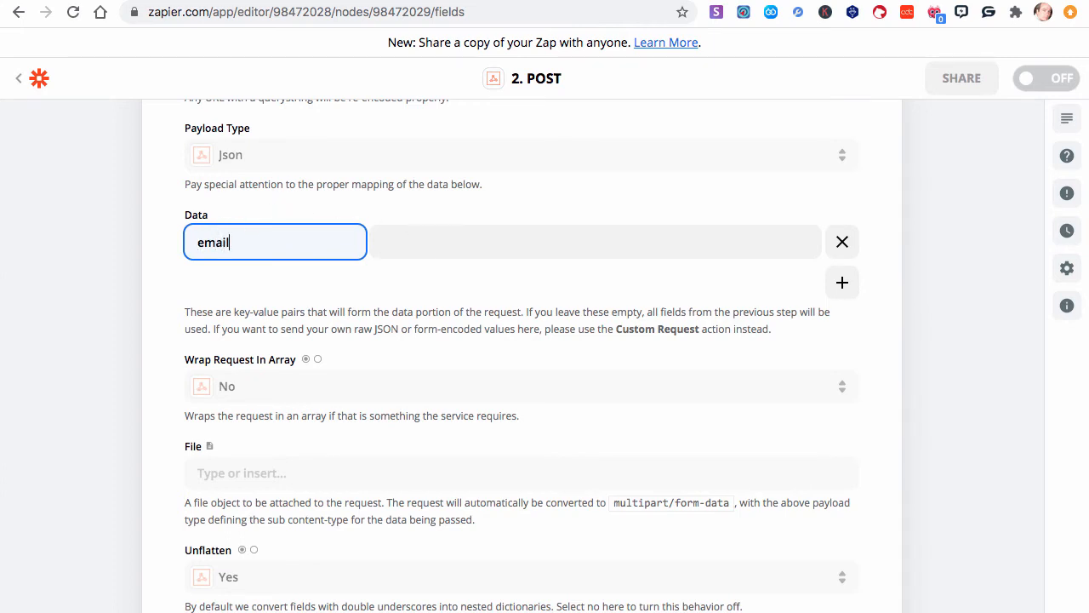
{"action": "left_click", "coordinate": [275, 1]}
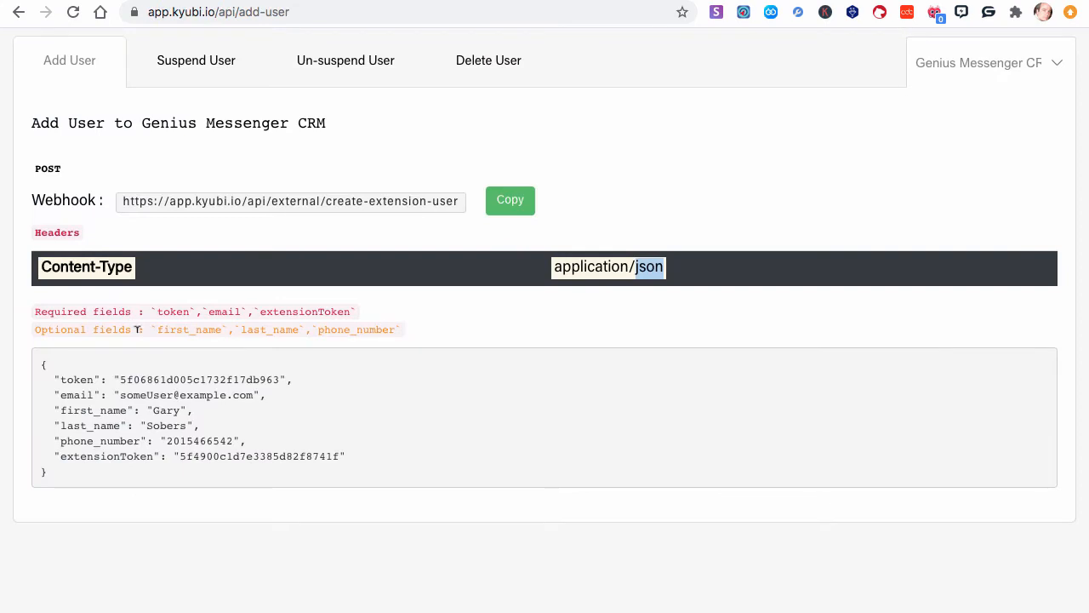
{"action": "double_click", "coordinate": [72, 395]}
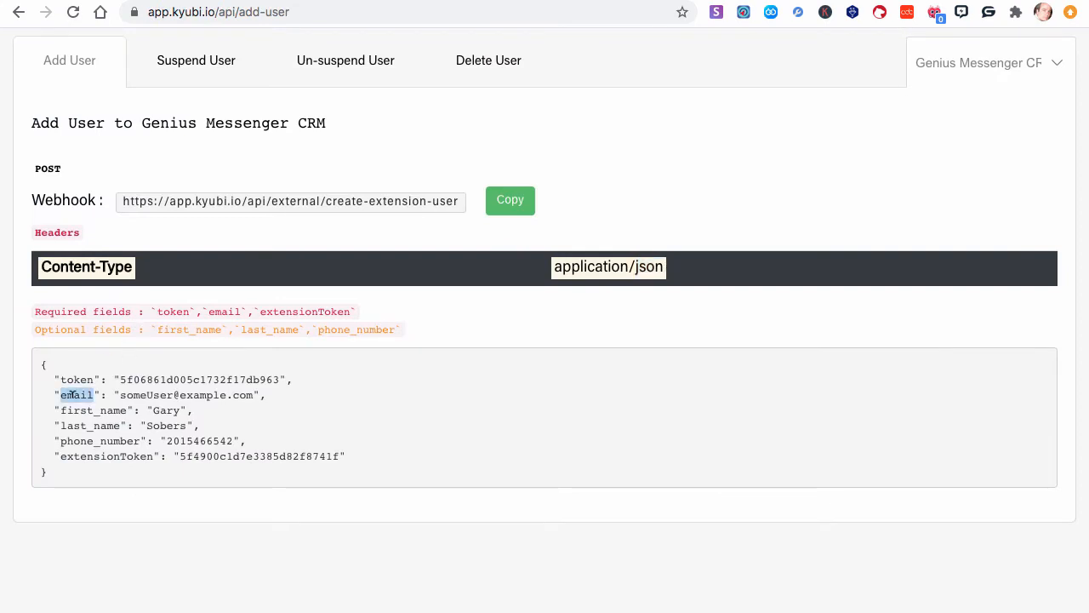
{"action": "left_click_drag", "start_coordinate": [347, 457], "coordinate": [53, 365]}
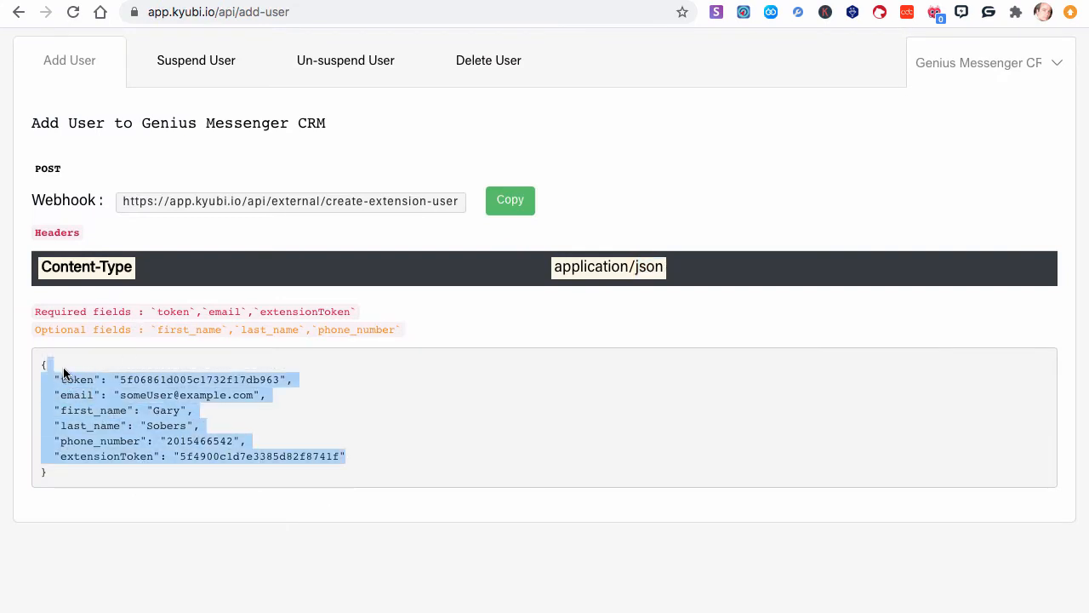
{"action": "left_click", "coordinate": [49, 394]}
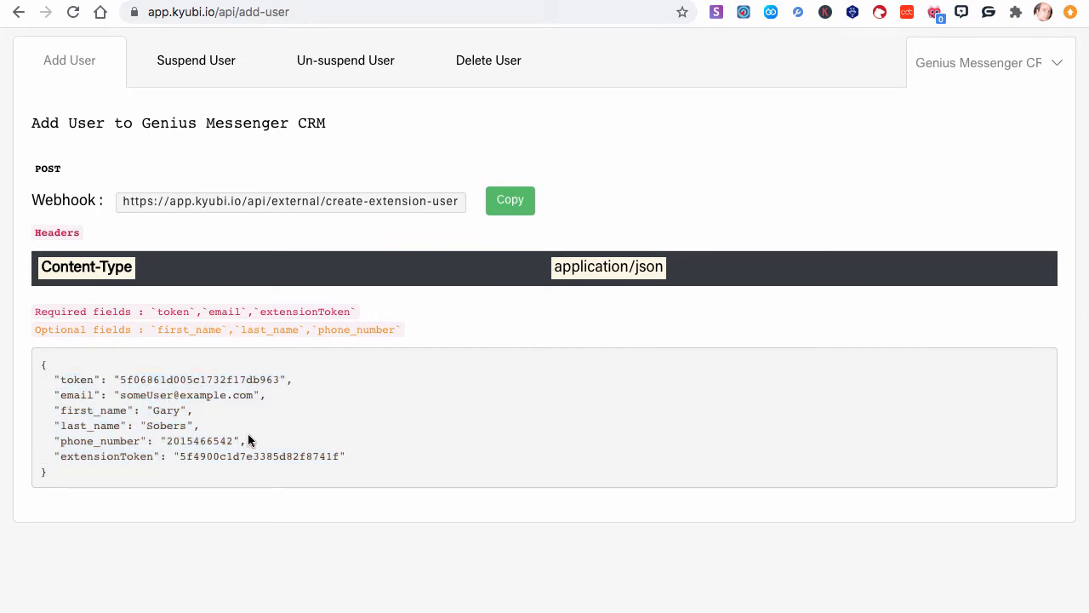
- Map the email key's value to the Kartra buyer email, checking the field names in the API sample body
{"action": "double_click", "coordinate": [66, 409]}
{"action": "left_click", "coordinate": [70, 417]}
{"action": "left_click_drag", "start_coordinate": [64, 440], "coordinate": [141, 441]}
{"action": "double_click", "coordinate": [78, 394]}
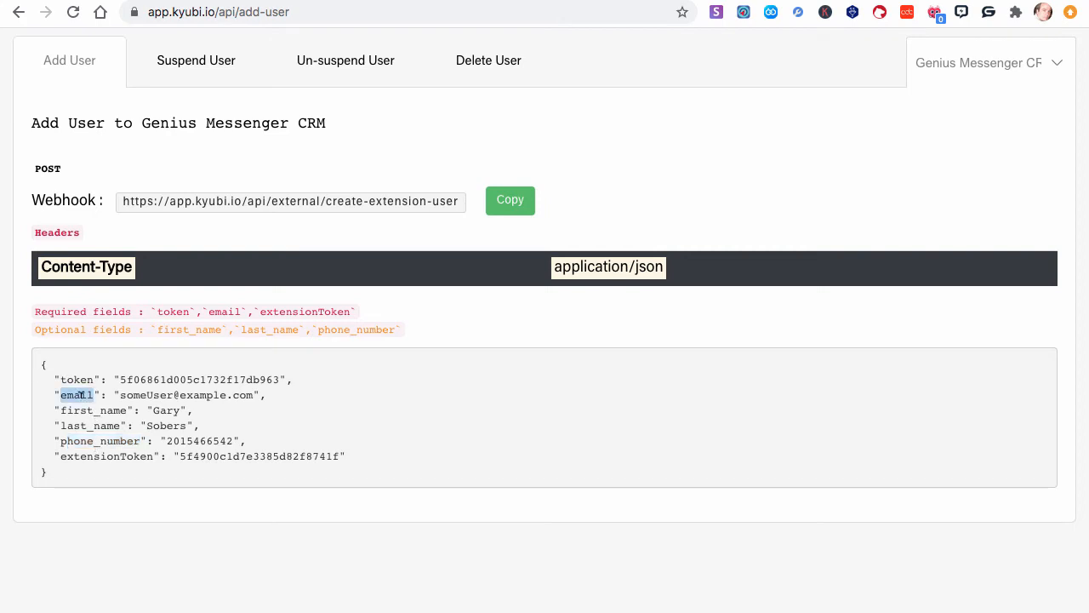
{"action": "left_click_drag", "start_coordinate": [131, 409], "coordinate": [58, 410]}
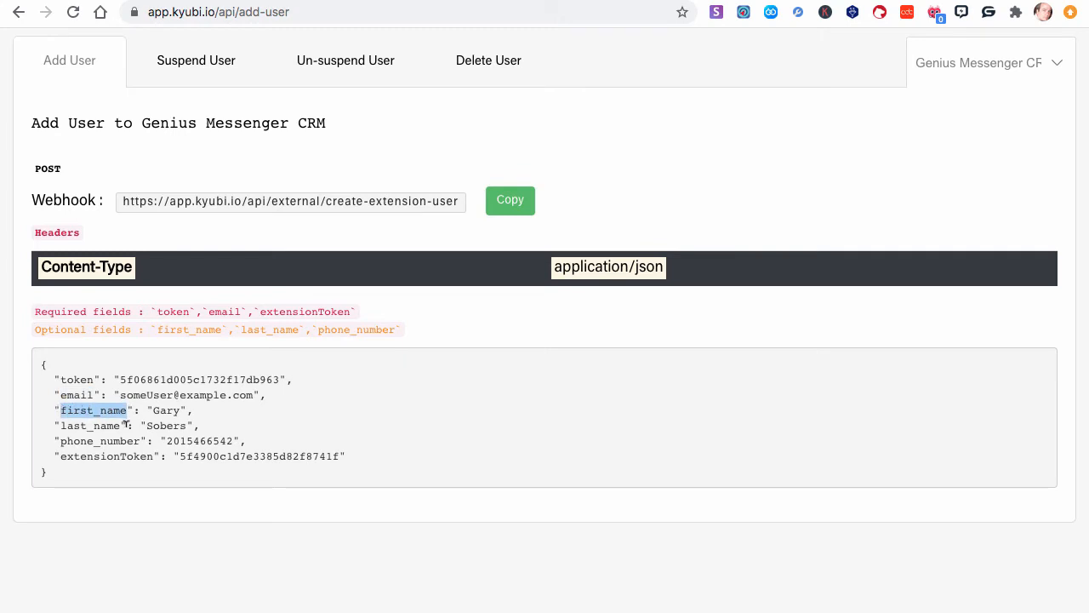
{"action": "left_click_drag", "start_coordinate": [122, 424], "coordinate": [60, 423]}
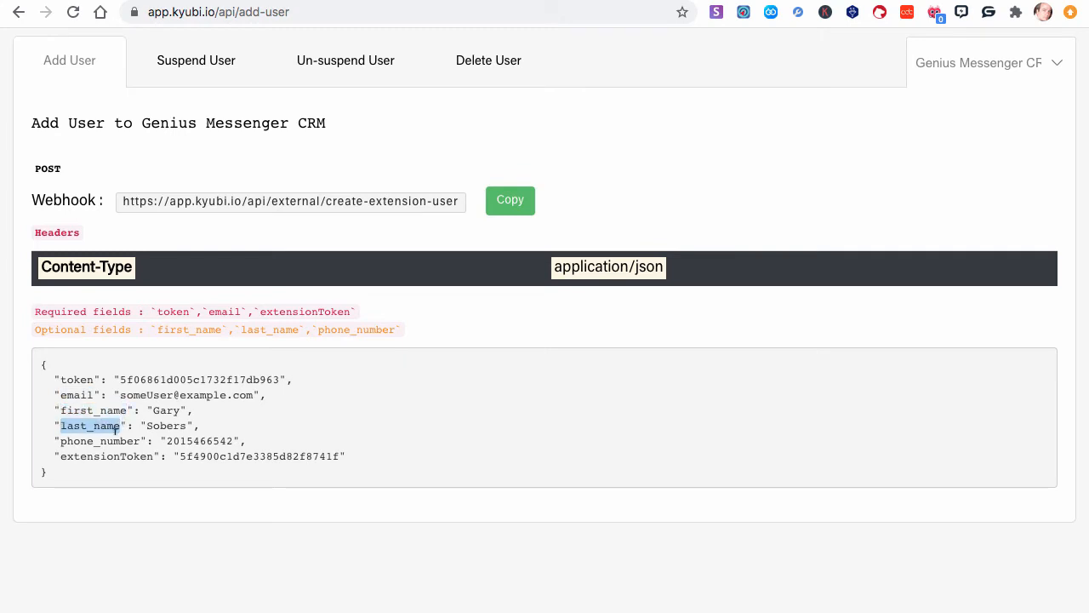
{"action": "left_click_drag", "start_coordinate": [140, 440], "coordinate": [58, 438]}
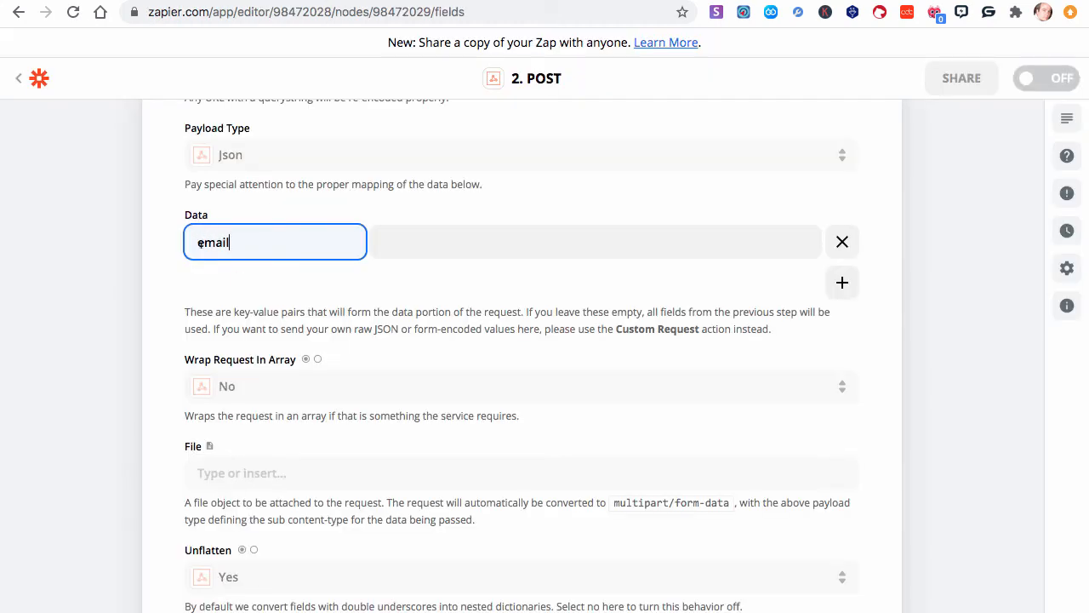
{"action": "left_click", "coordinate": [414, 238]}
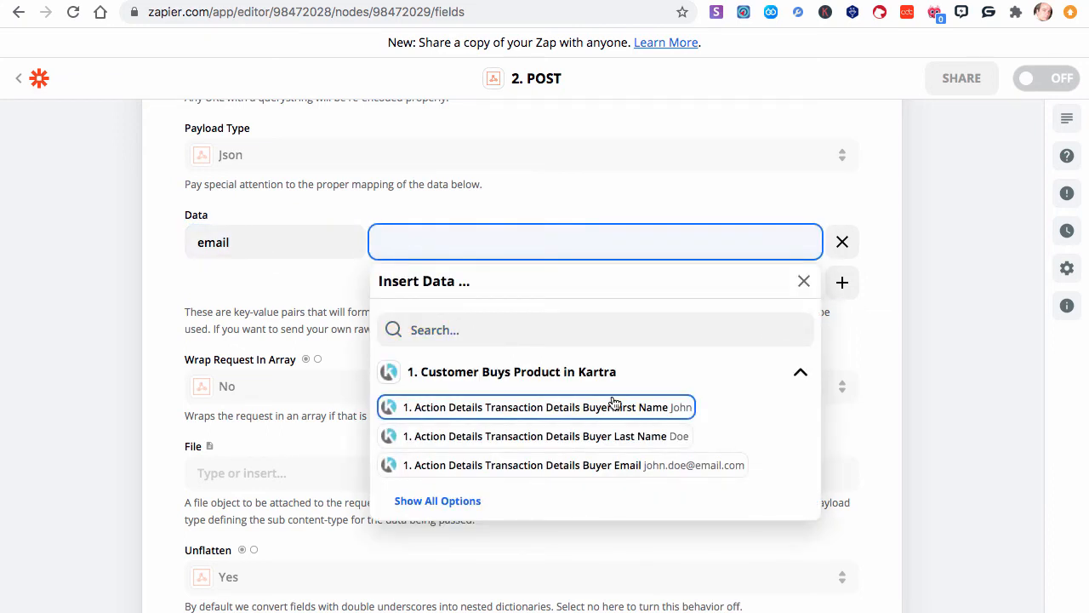
{"action": "left_click", "coordinate": [627, 465]}
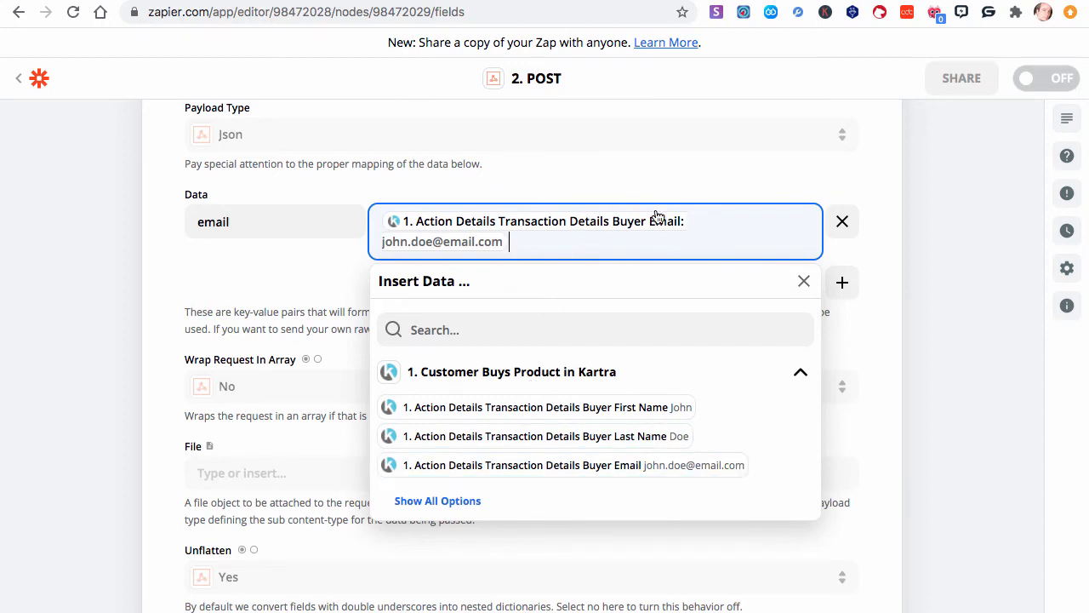
{"action": "left_click", "coordinate": [284, 275]}
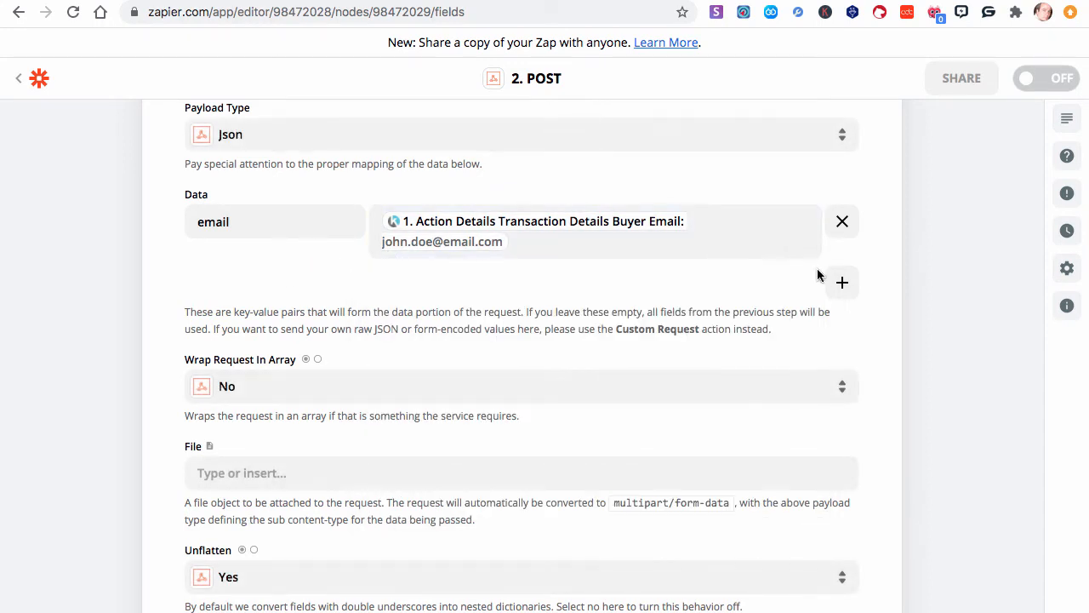
- Add a first_name data pair mapped to the Kartra buyer first name
{"action": "left_click", "coordinate": [842, 284]}
{"action": "left_click", "coordinate": [277, 239]}
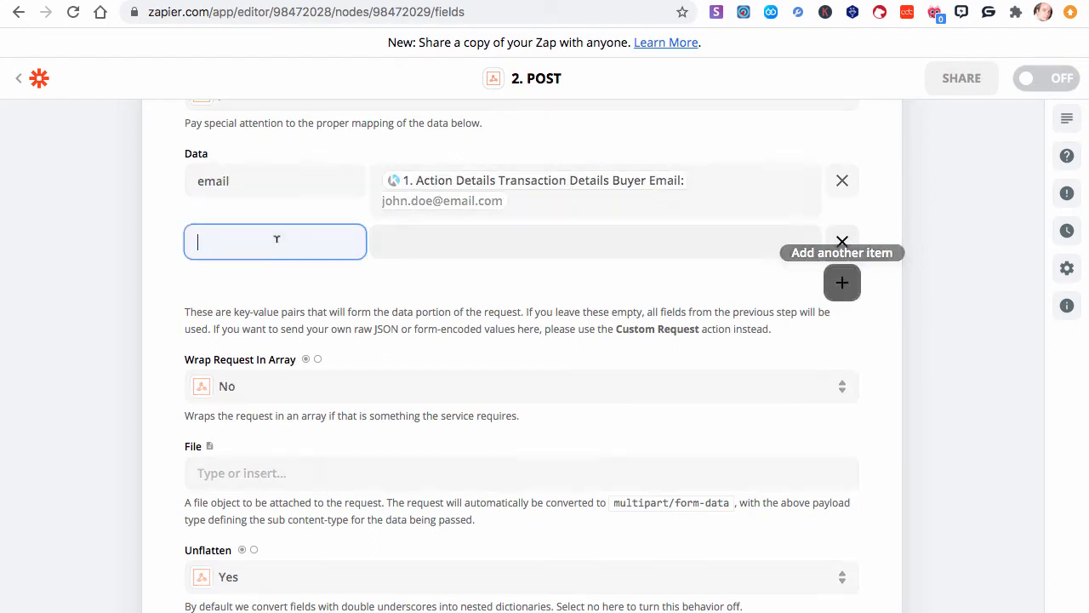
{"action": "type", "text": "f"}
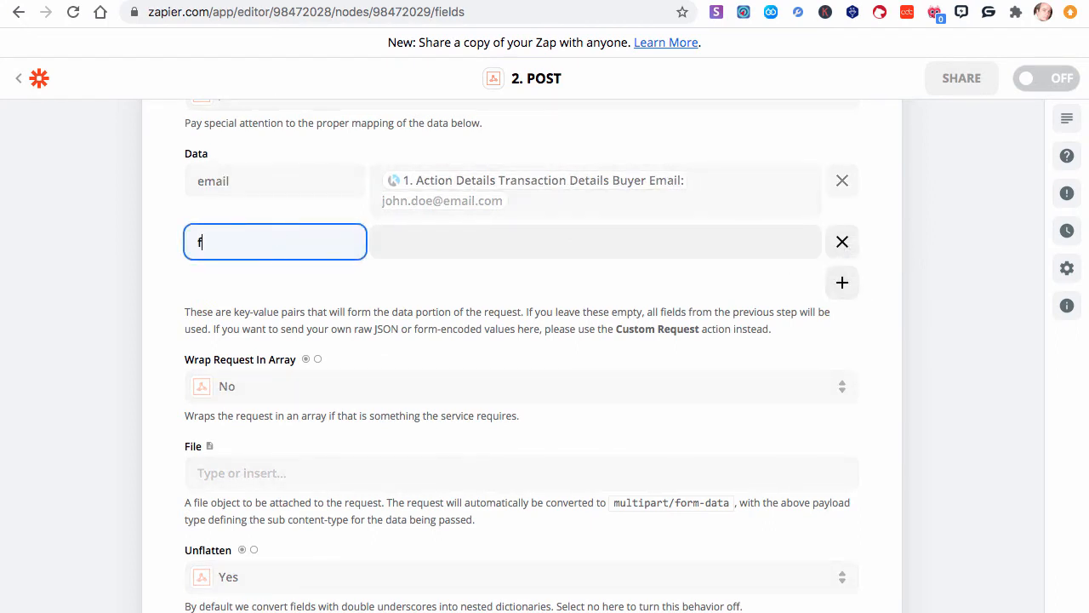
{"action": "type", "text": "irst_name"}
{"action": "left_click", "coordinate": [427, 236]}
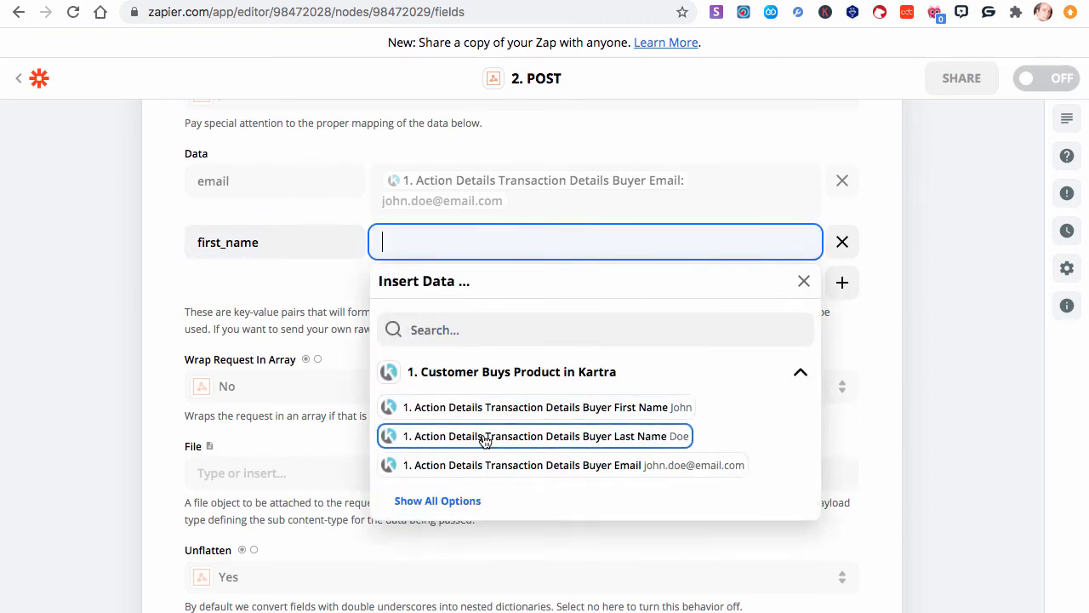
{"action": "left_click", "coordinate": [498, 407]}
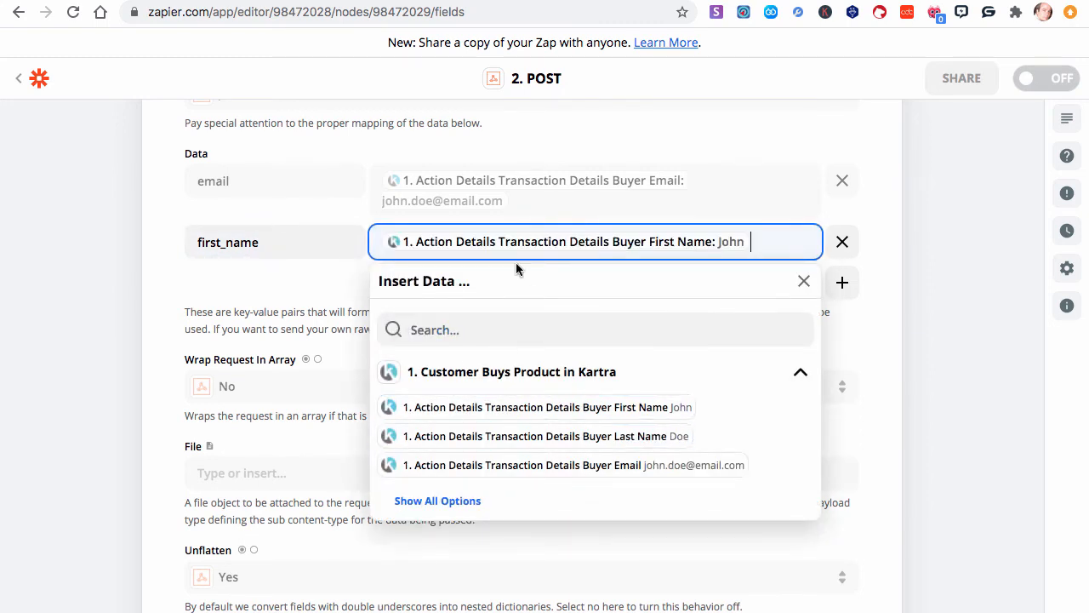
{"action": "left_click", "coordinate": [803, 281]}
- Add a last_name data pair mapped to the Kartra buyer last name
{"action": "left_click", "coordinate": [842, 282]}
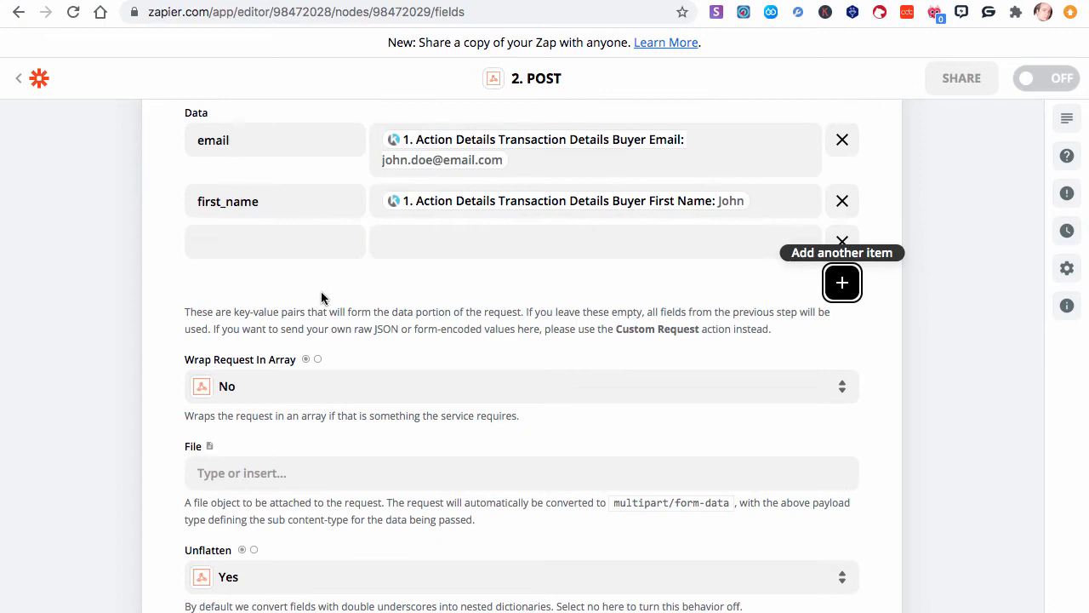
{"action": "left_click", "coordinate": [275, 242]}
{"action": "type", "text": "last_name"}
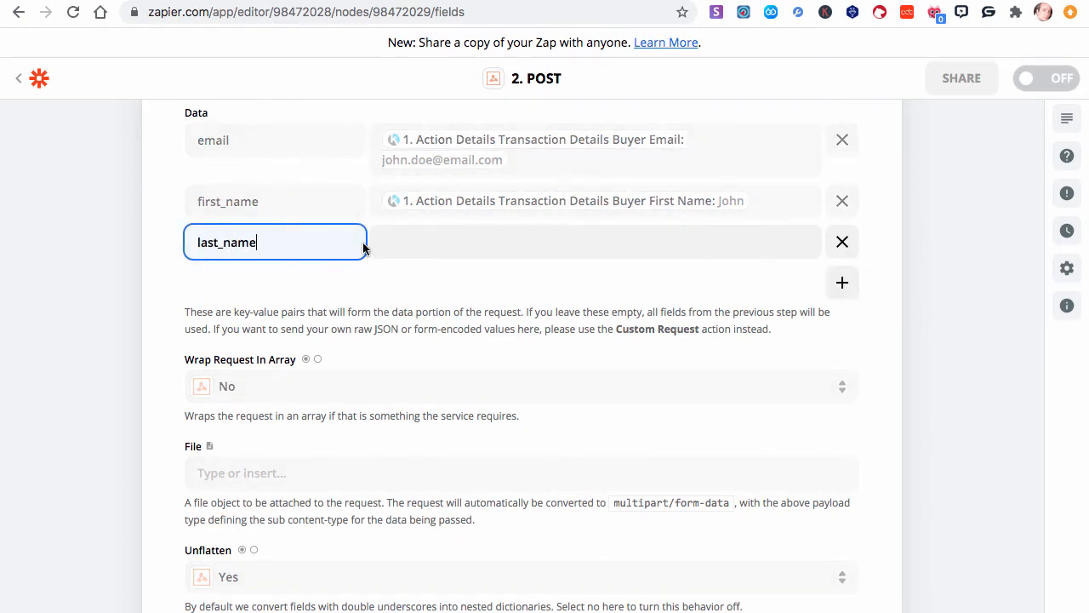
{"action": "left_click", "coordinate": [428, 241]}
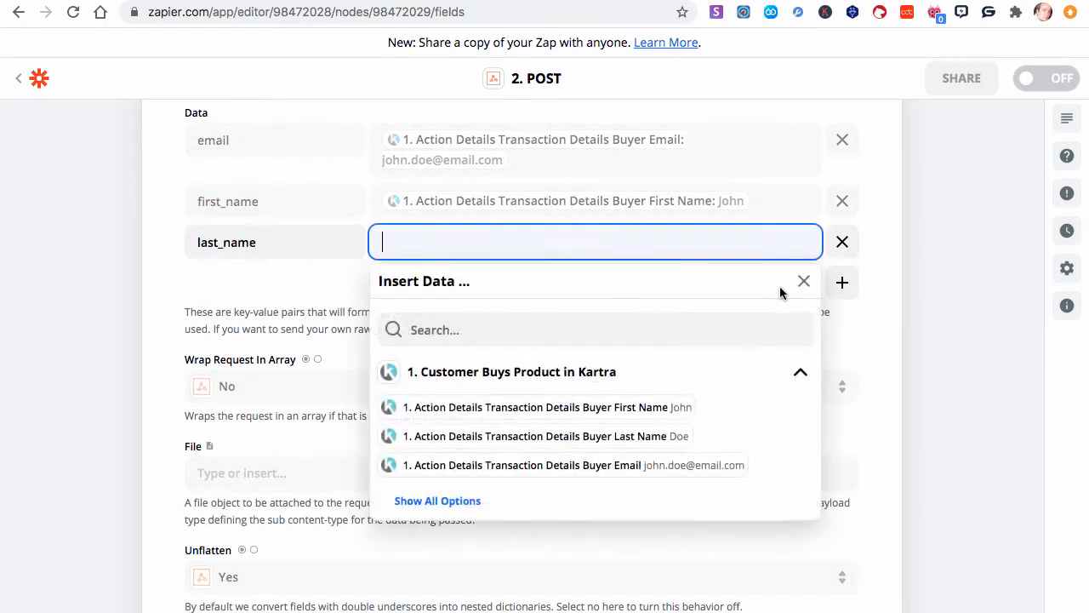
{"action": "left_click", "coordinate": [554, 436]}
{"action": "left_click", "coordinate": [852, 292]}
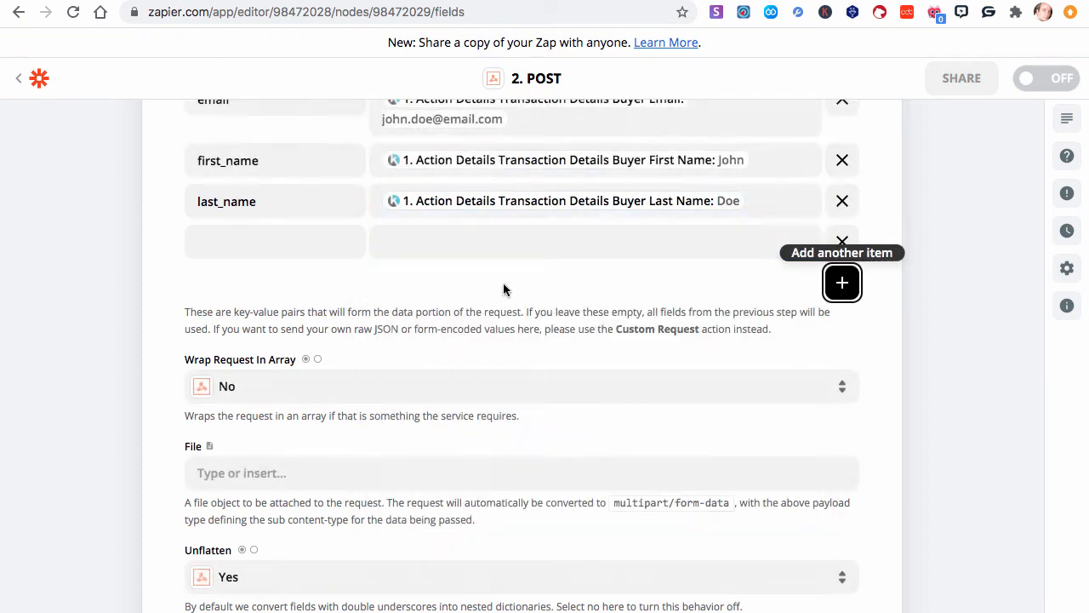
- Add a phone_number data pair mapped to the Kartra buyer billing phone number from all options
{"action": "left_click", "coordinate": [286, 242]}
{"action": "type", "text": "phone"}
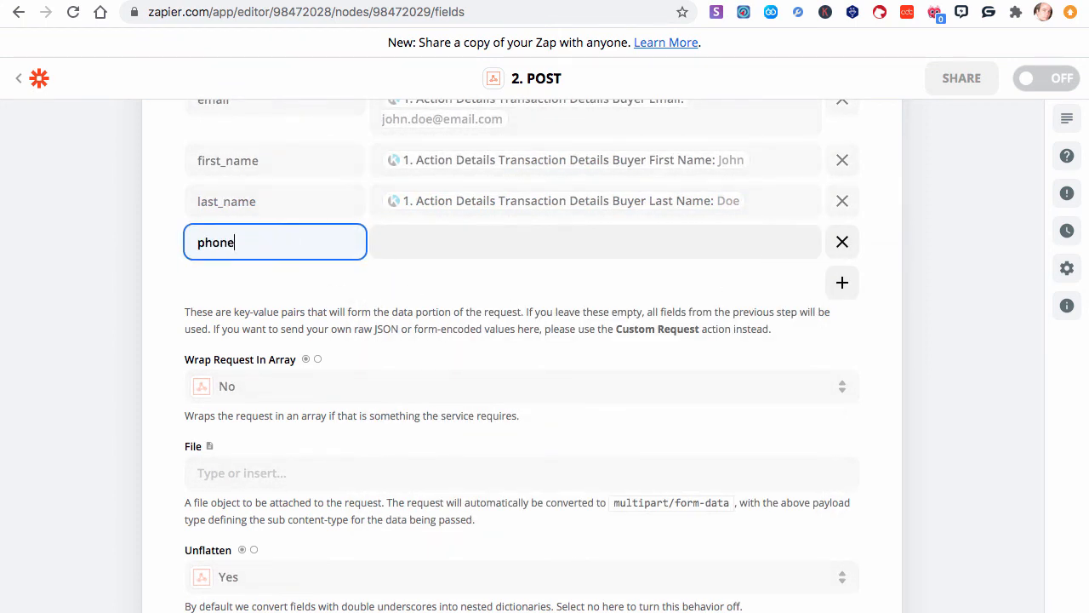
{"action": "type", "text": "_number"}
{"action": "left_click", "coordinate": [214, 1]}
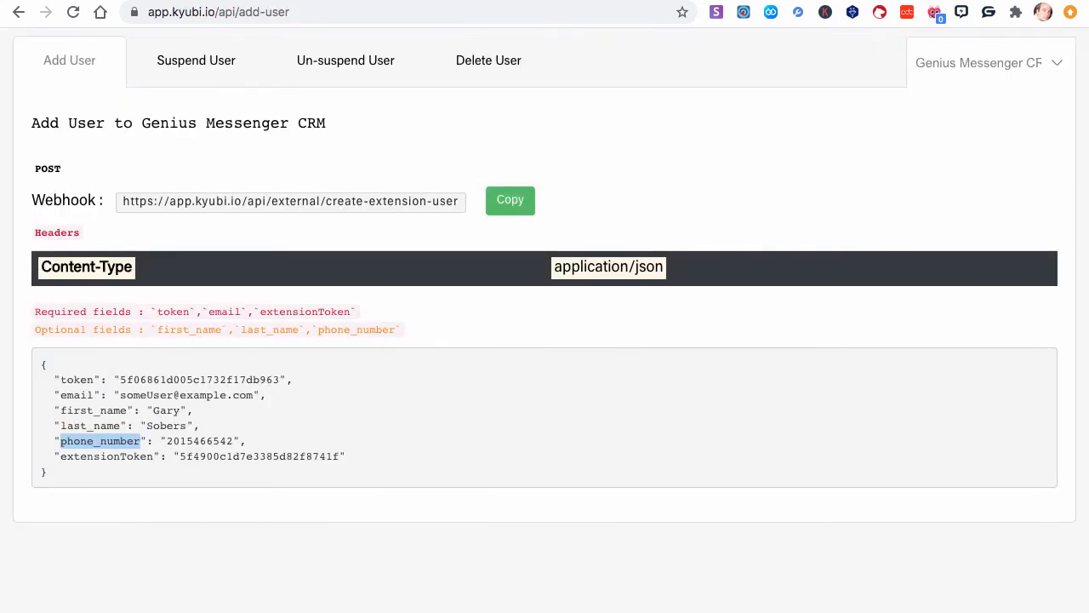
{"action": "left_click", "coordinate": [204, 1]}
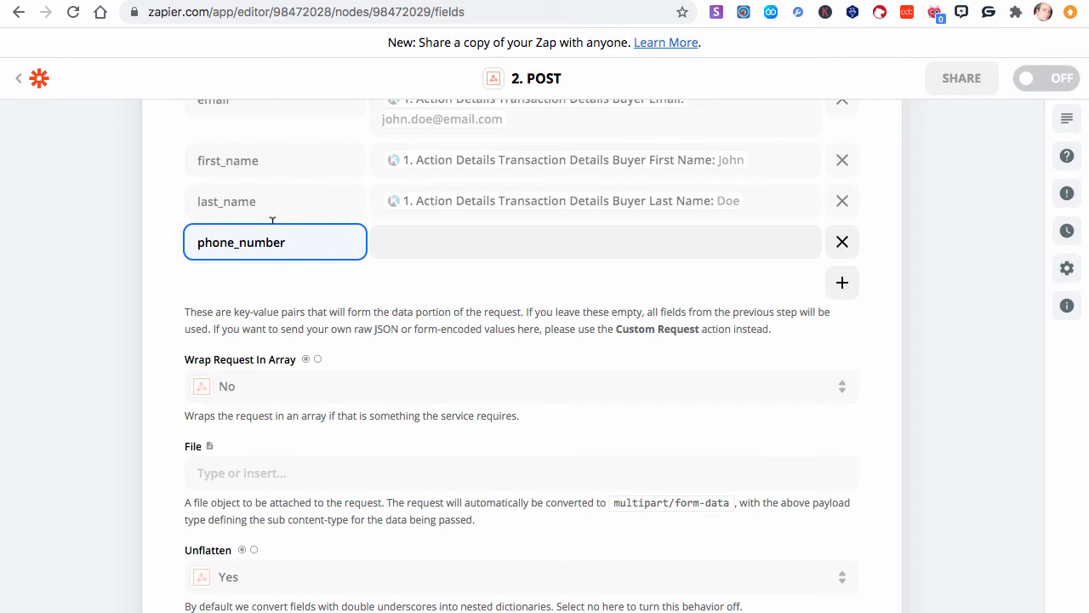
{"action": "left_click", "coordinate": [417, 232]}
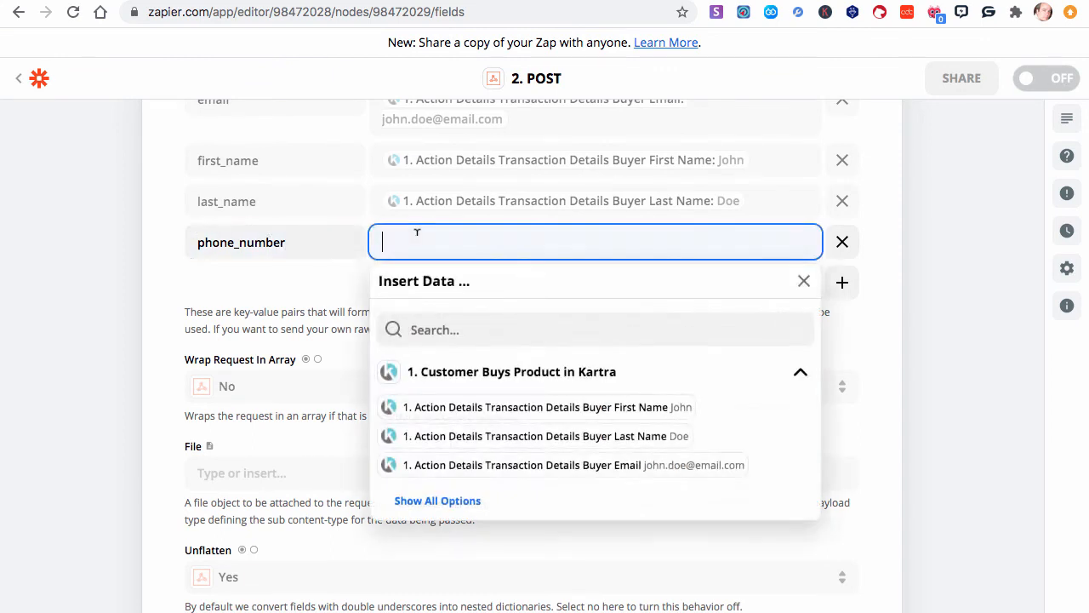
{"action": "left_click", "coordinate": [471, 504]}
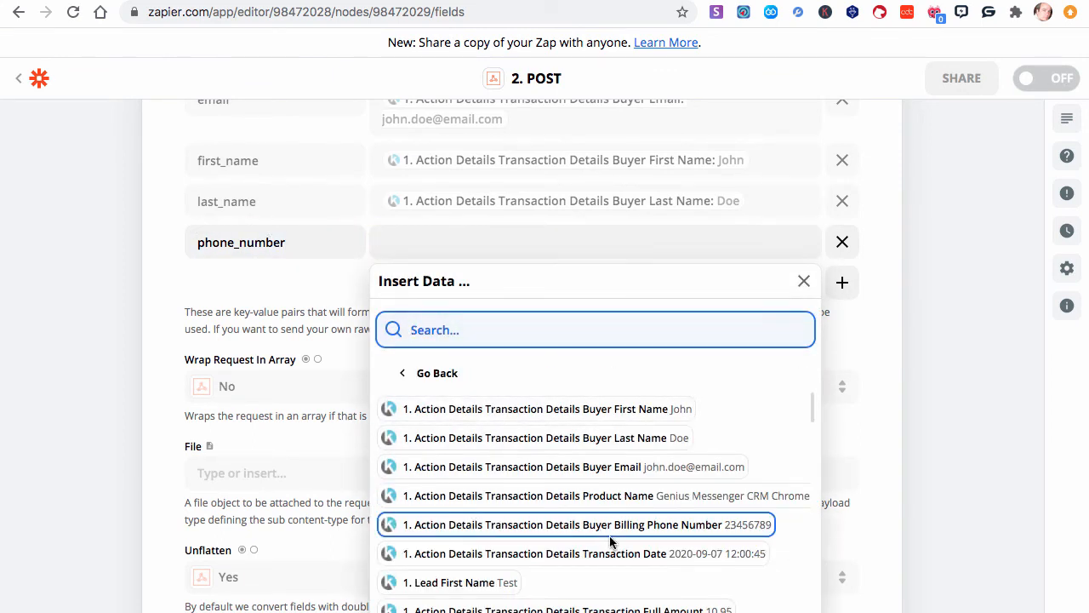
{"action": "left_click", "coordinate": [689, 522]}
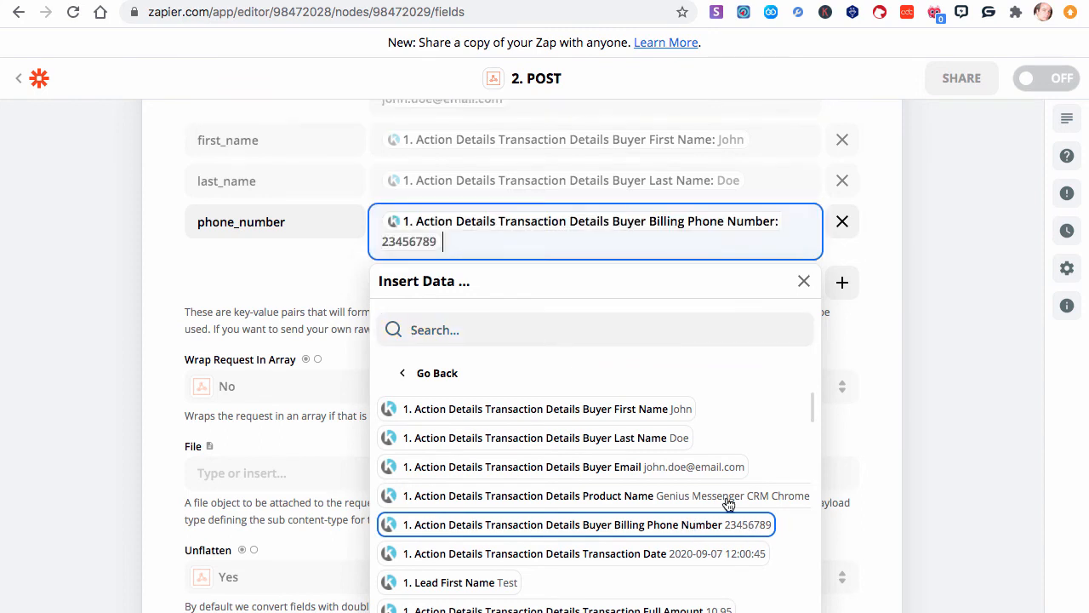
{"action": "left_click", "coordinate": [911, 309]}
{"action": "scroll", "coordinate": [474, 221], "scroll_direction": "up", "scroll_amount": 2}
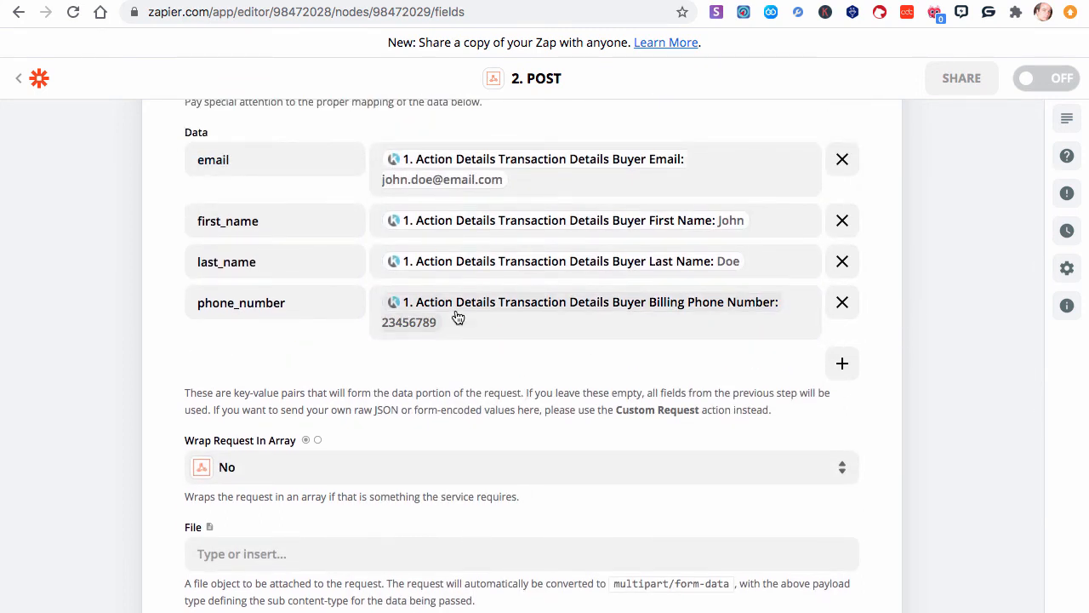
- Add another data item with the key token, copied from the API documentation's sample body
{"action": "left_click", "coordinate": [842, 363]}
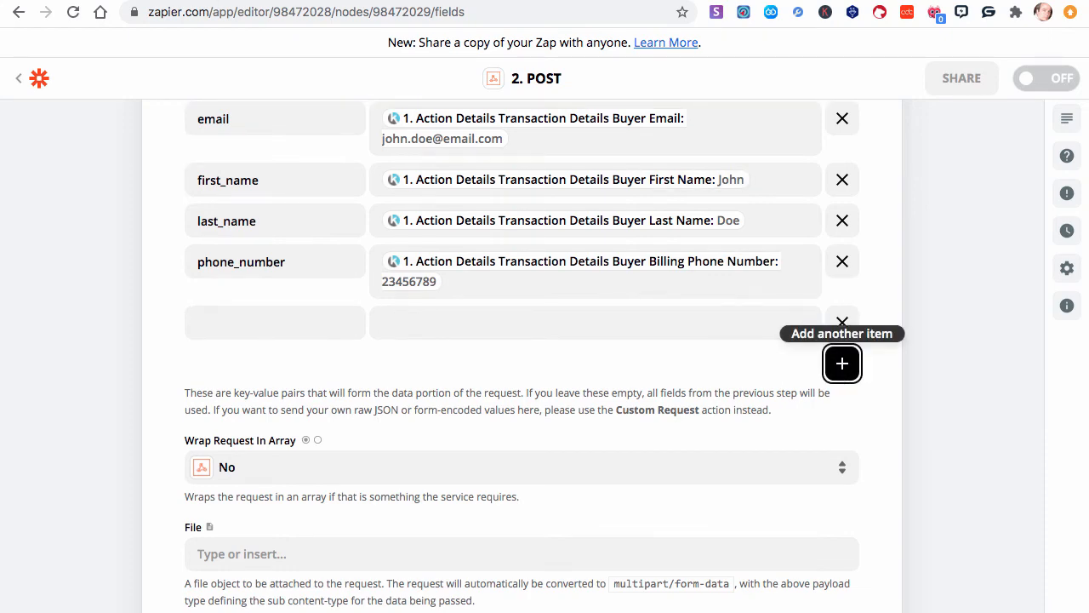
{"action": "left_click", "coordinate": [210, 1]}
{"action": "double_click", "coordinate": [75, 379]}
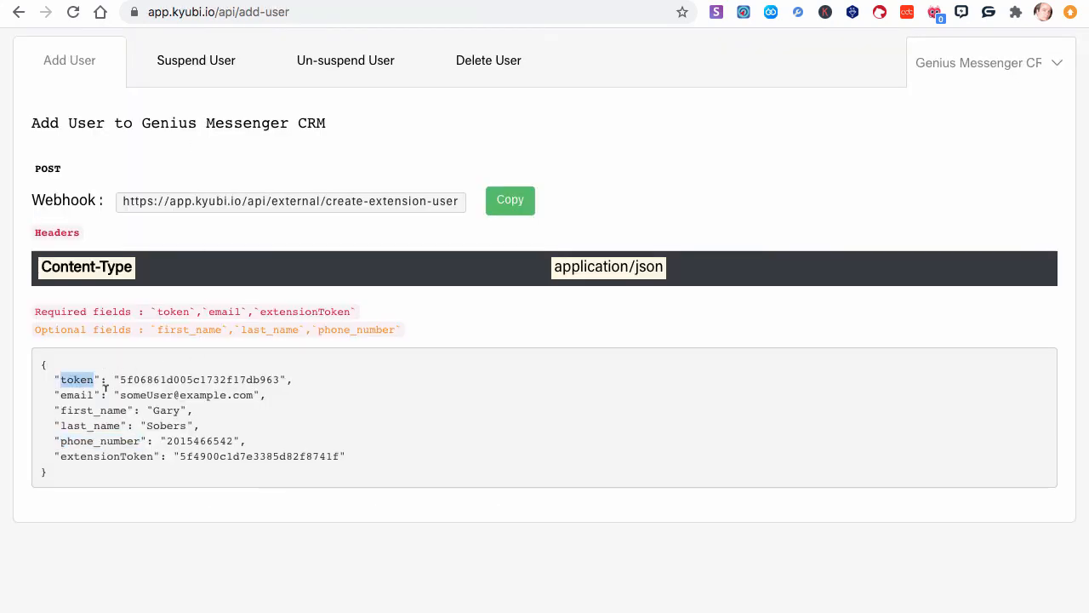
{"action": "left_click", "coordinate": [315, 1]}
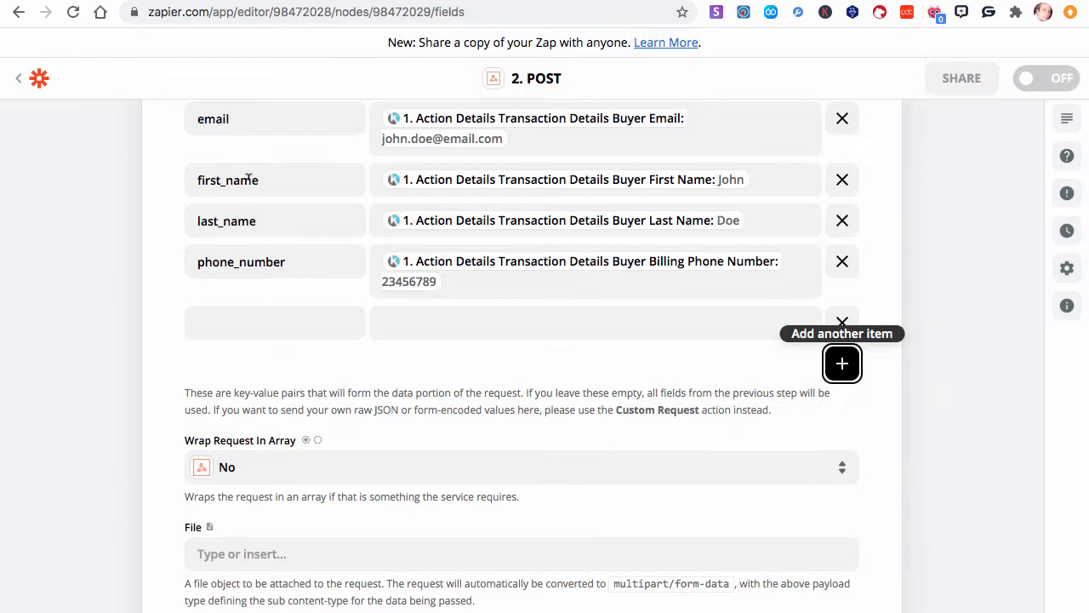
{"action": "left_click", "coordinate": [226, 317]}
{"action": "type", "text": "token"}
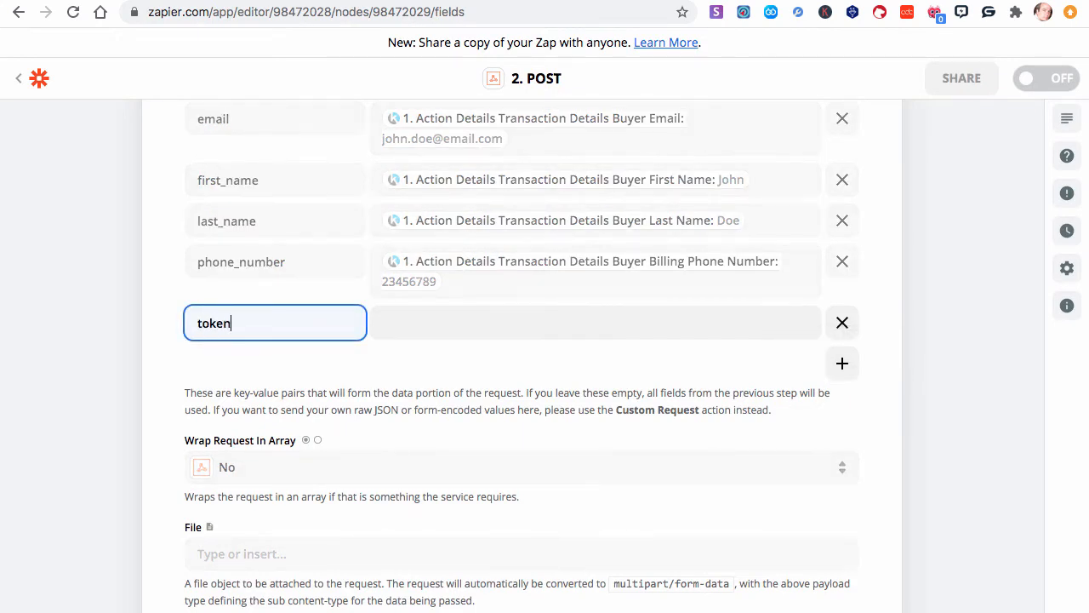
- Copy the sample token value from the API documentation and paste it as the token key's value
{"action": "left_click", "coordinate": [421, 336]}
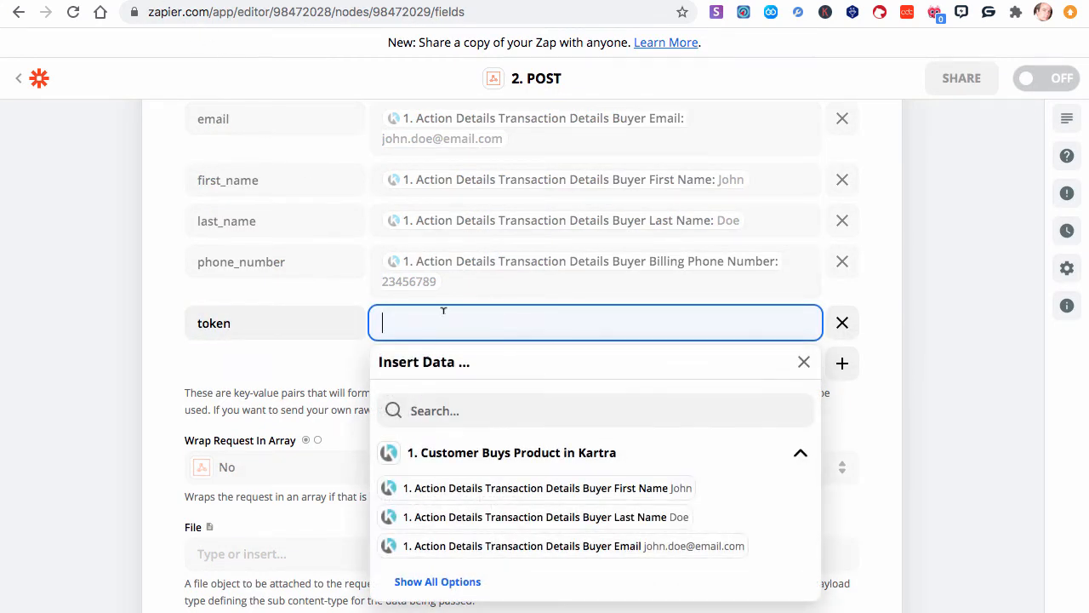
{"action": "left_click", "coordinate": [222, 1]}
{"action": "left_click", "coordinate": [209, 380]}
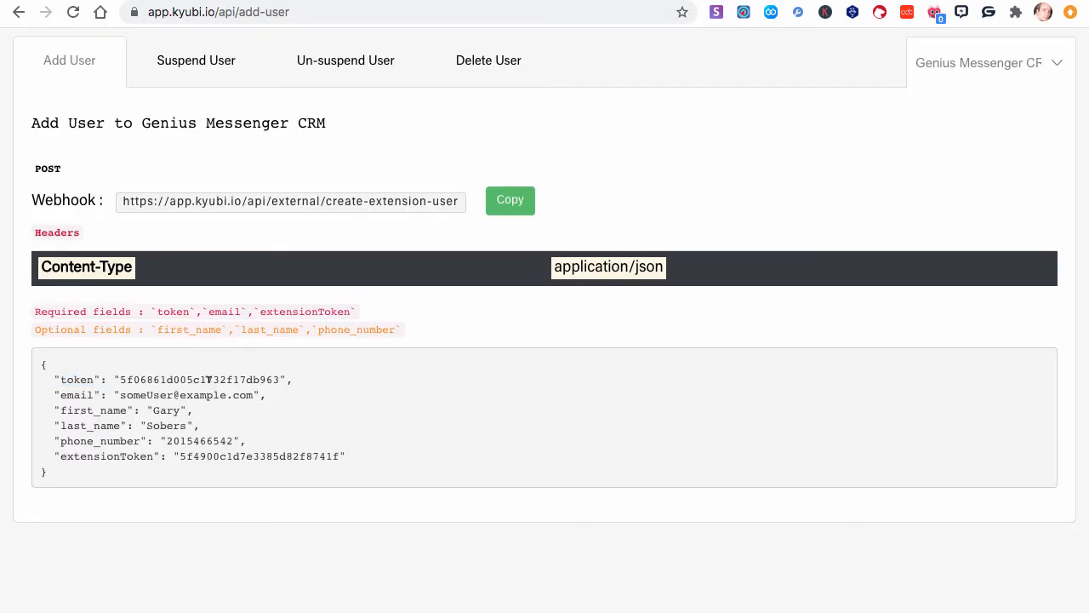
{"action": "double_click", "coordinate": [209, 380]}
{"action": "key", "text": "super+c"}
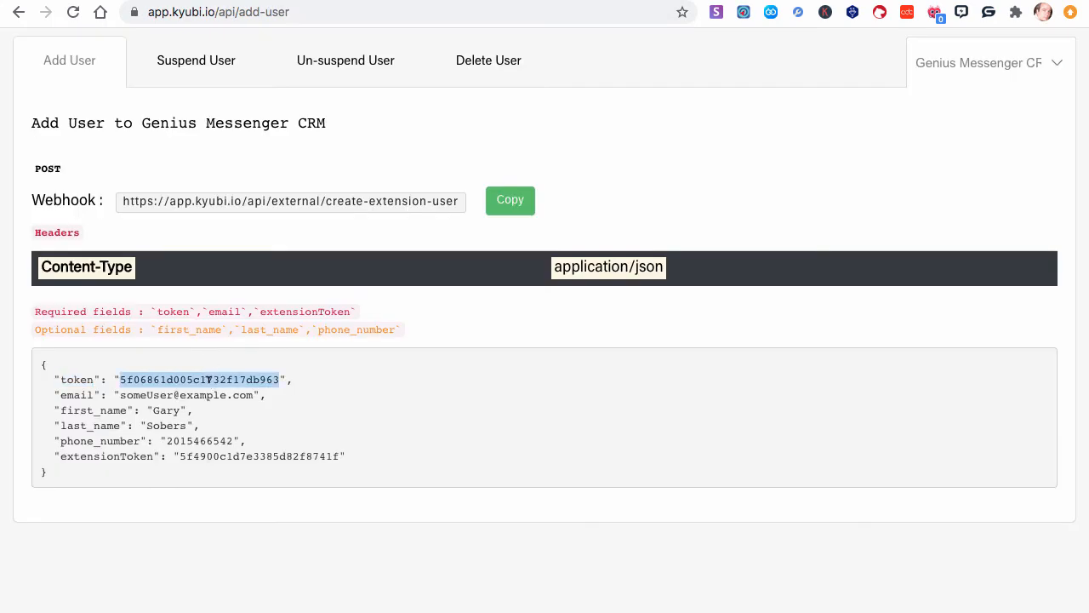
{"action": "left_click", "coordinate": [381, 1]}
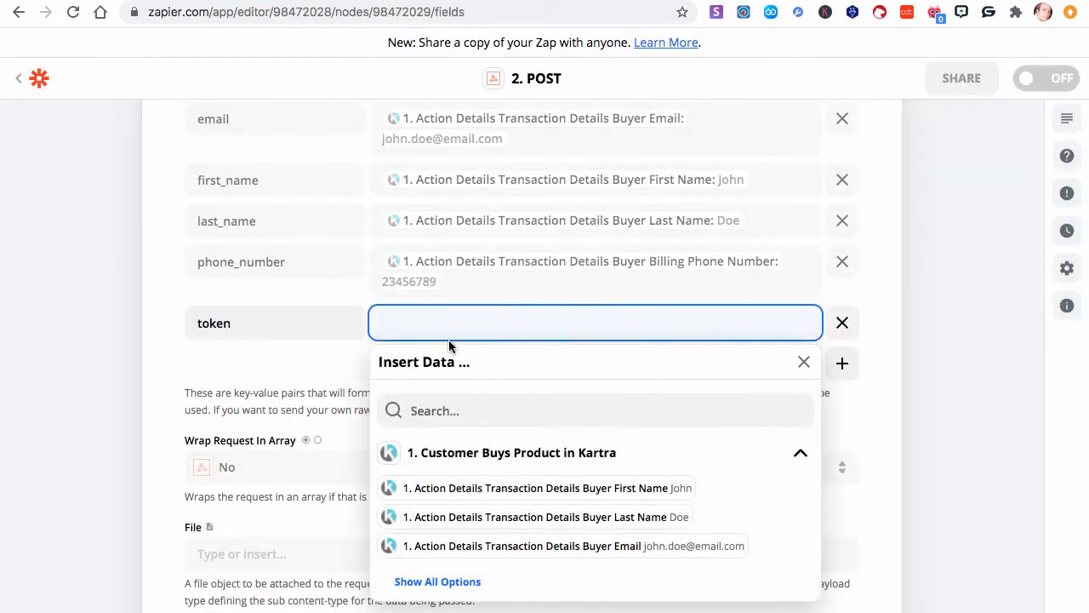
{"action": "key", "text": "super+v"}
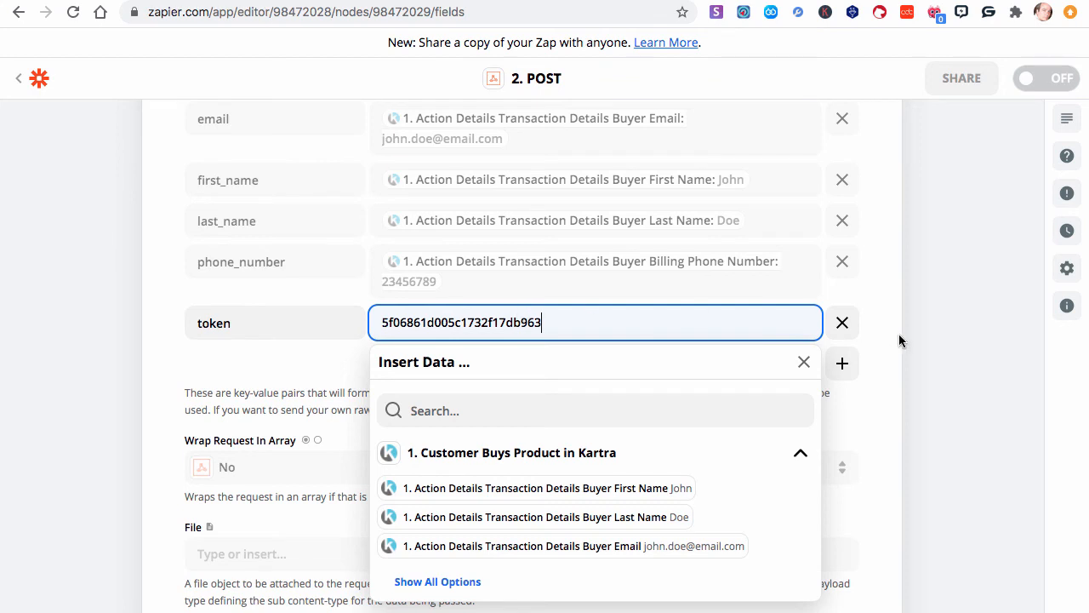
{"action": "left_click", "coordinate": [899, 333]}
- Add another data item and paste extensionToken, copied from the API documentation, as its key
{"action": "left_click", "coordinate": [845, 372]}
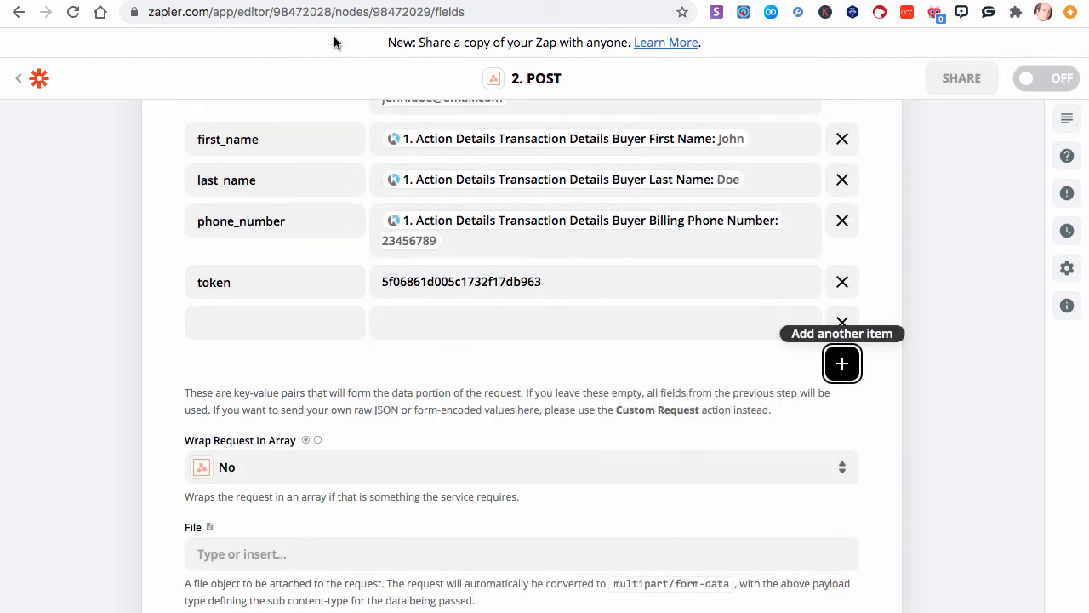
{"action": "left_click", "coordinate": [251, 0]}
{"action": "double_click", "coordinate": [109, 457]}
{"action": "key", "text": "ctrl+c"}
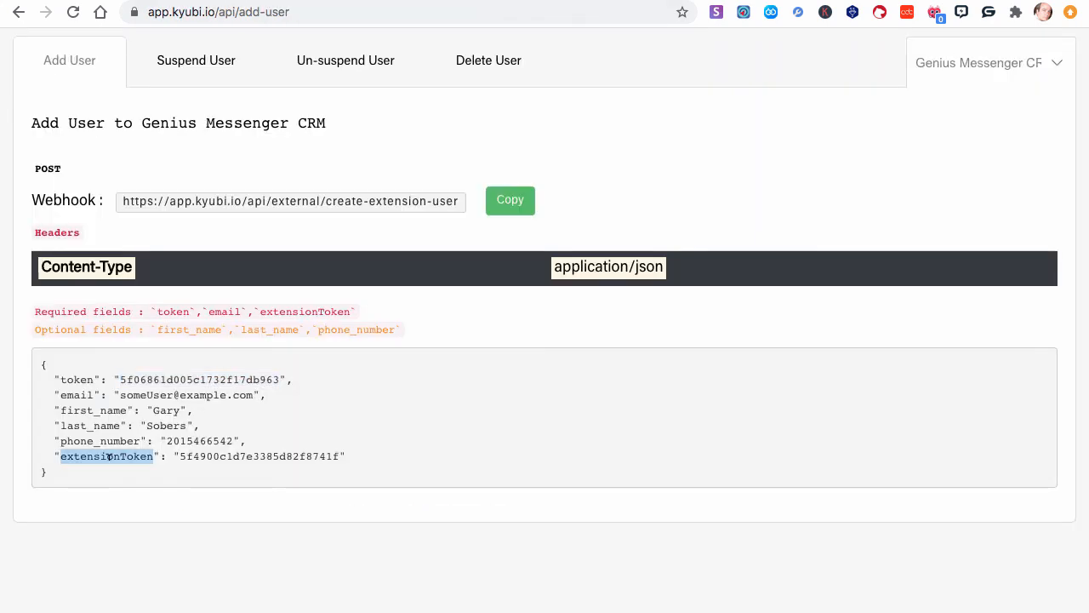
{"action": "left_click", "coordinate": [280, 0]}
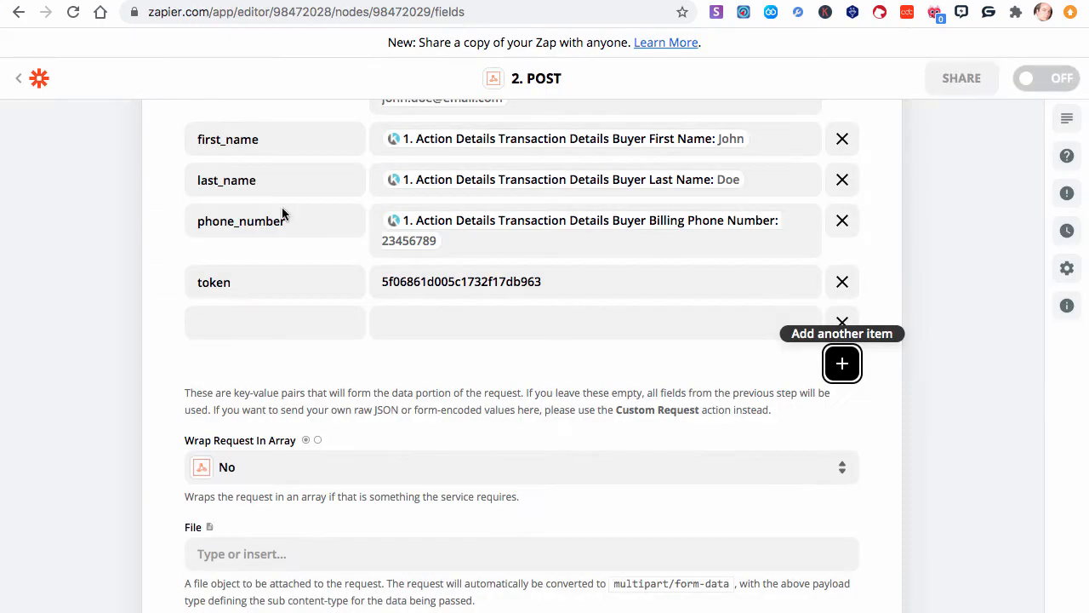
{"action": "left_click", "coordinate": [233, 317]}
{"action": "key", "text": "ctrl+v"}
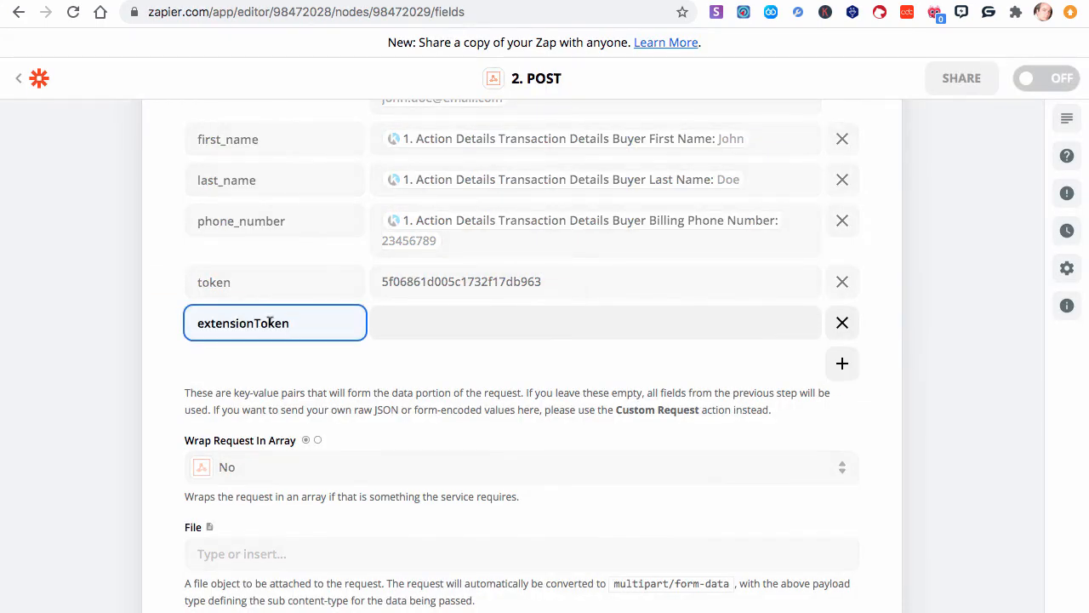
- Copy the sample extensionToken value from the API documentation and paste it as the extensionToken key's value
{"action": "left_click", "coordinate": [398, 314]}
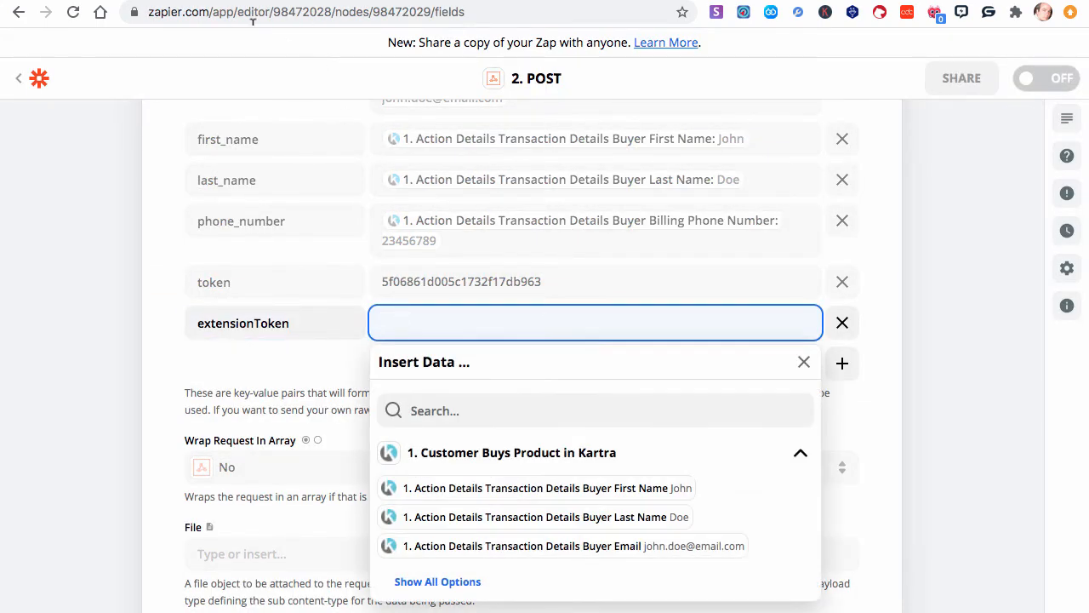
{"action": "left_click", "coordinate": [256, 0]}
{"action": "double_click", "coordinate": [288, 455]}
{"action": "key", "text": "super+c"}
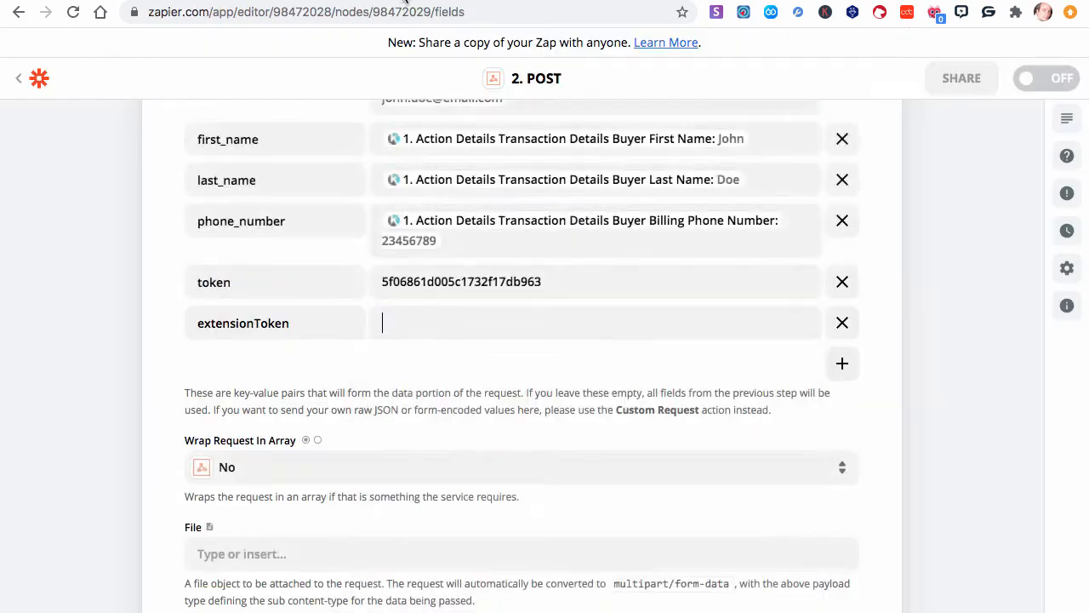
{"action": "left_click", "coordinate": [485, 0]}
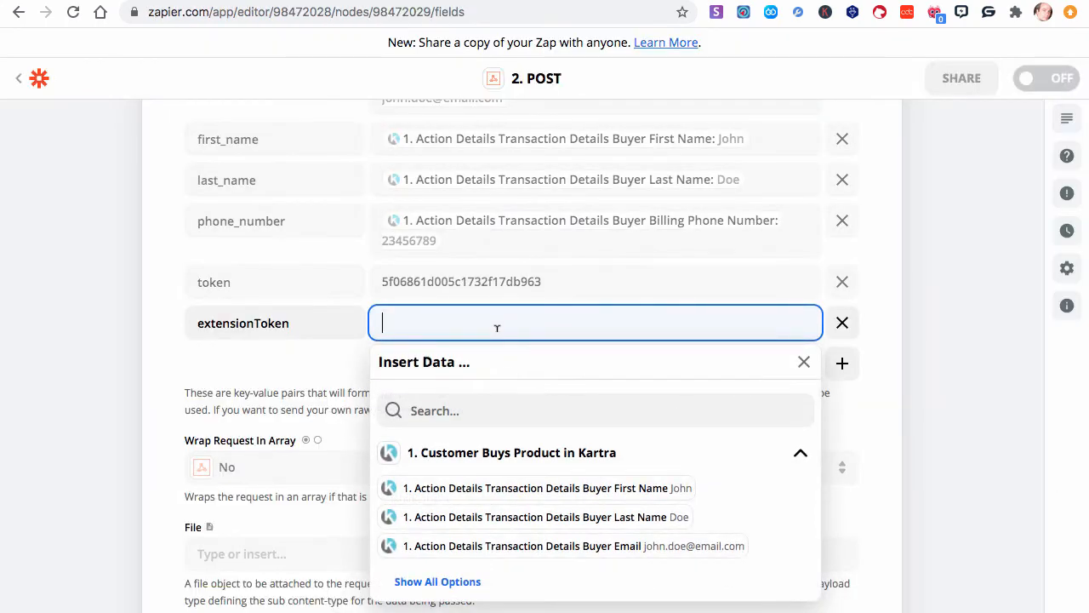
{"action": "left_click", "coordinate": [496, 327]}
{"action": "key", "text": "super+v"}
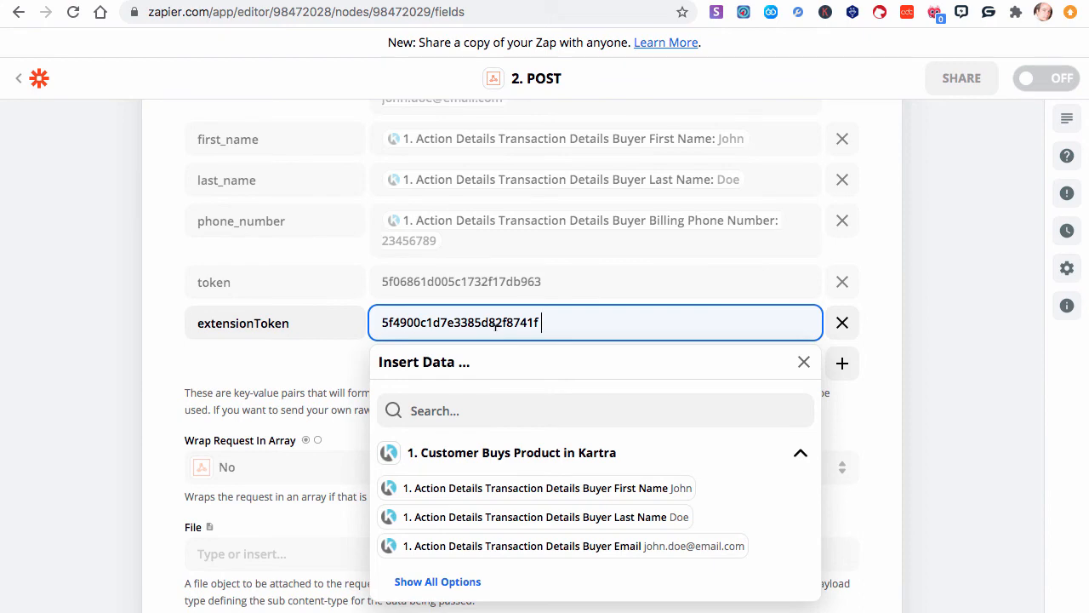
{"action": "left_click", "coordinate": [874, 373]}
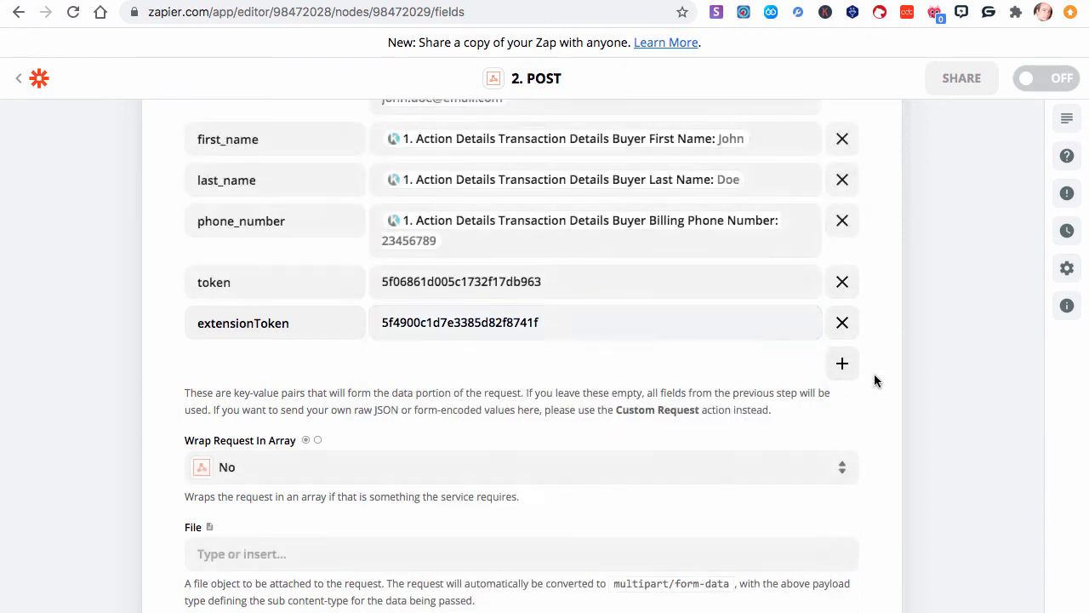
- Add a request header whose key is Content-Type, copied from the API documentation's Headers section
{"action": "scroll", "coordinate": [874, 374], "scroll_direction": "down", "scroll_amount": 5}
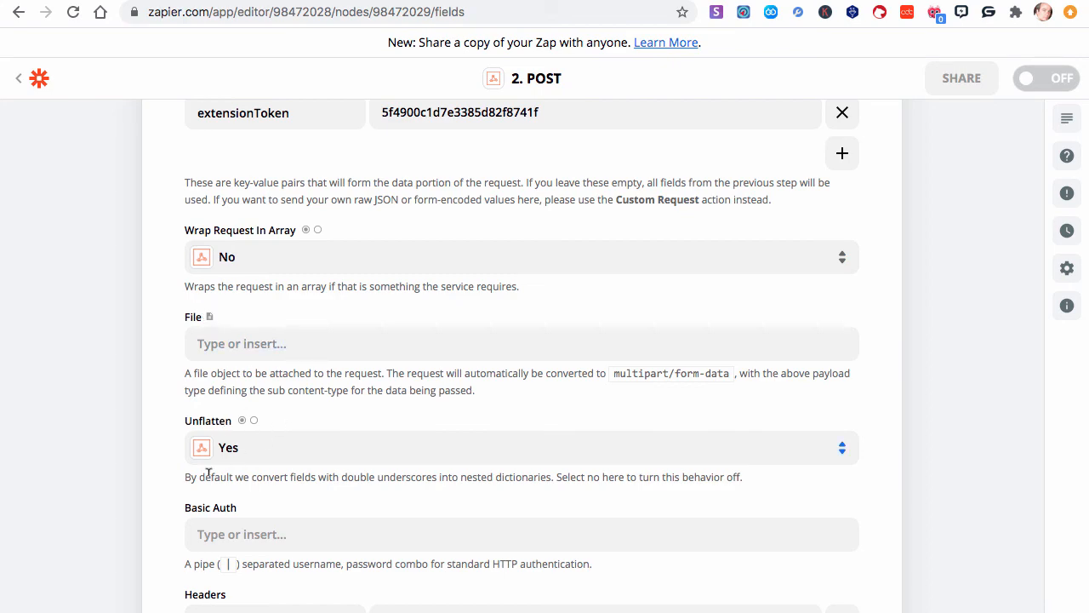
{"action": "scroll", "coordinate": [301, 506], "scroll_direction": "down", "scroll_amount": 5}
{"action": "left_click", "coordinate": [209, 410]}
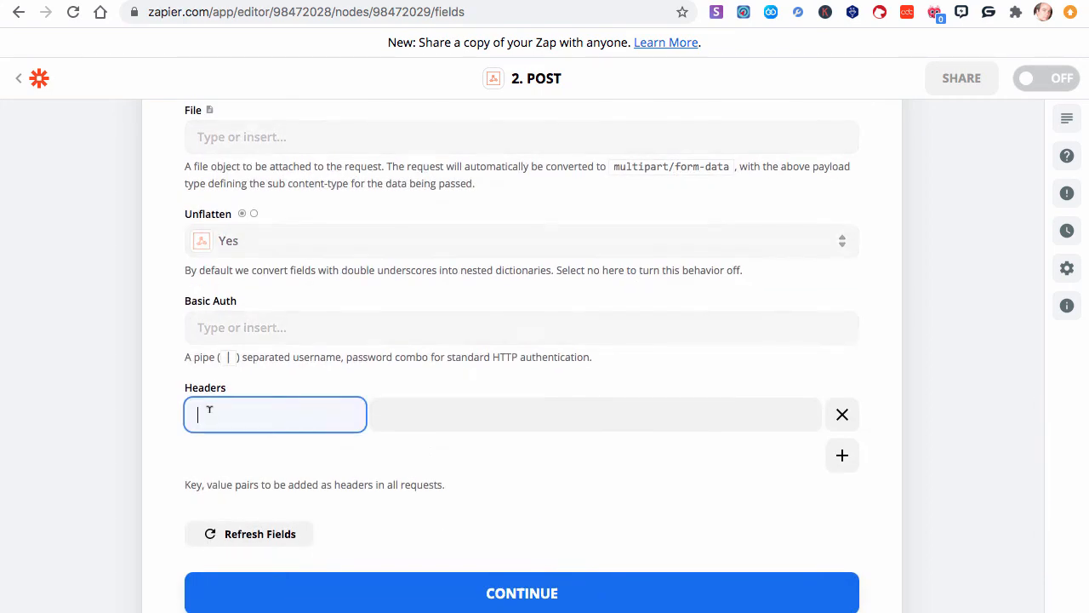
{"action": "left_click", "coordinate": [104, 0]}
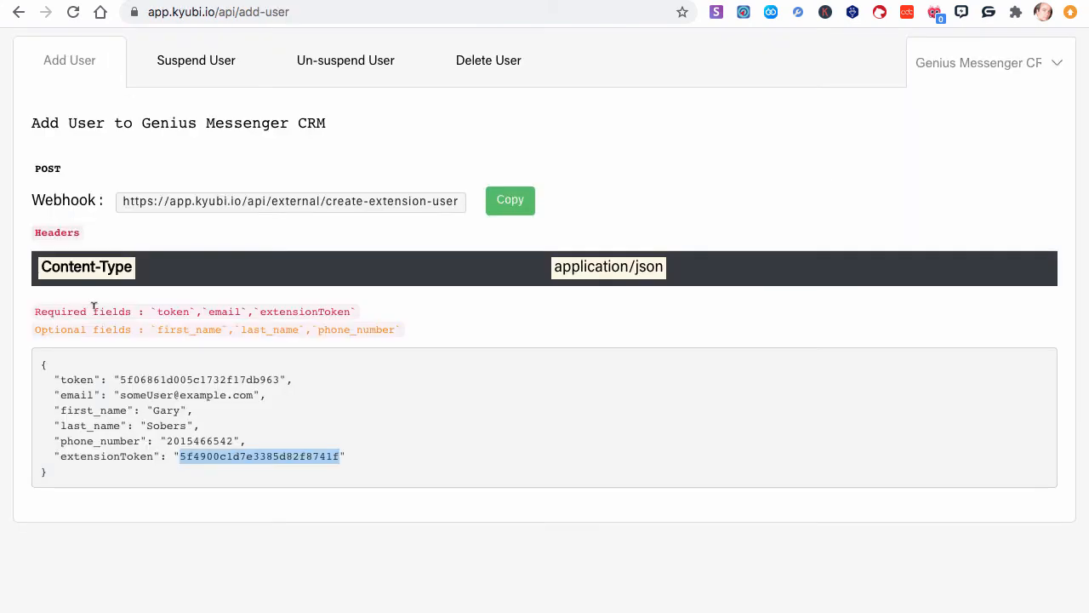
{"action": "left_click_drag", "start_coordinate": [128, 265], "coordinate": [58, 262]}
{"action": "triple_click", "coordinate": [120, 265]}
{"action": "key", "text": "super+c"}
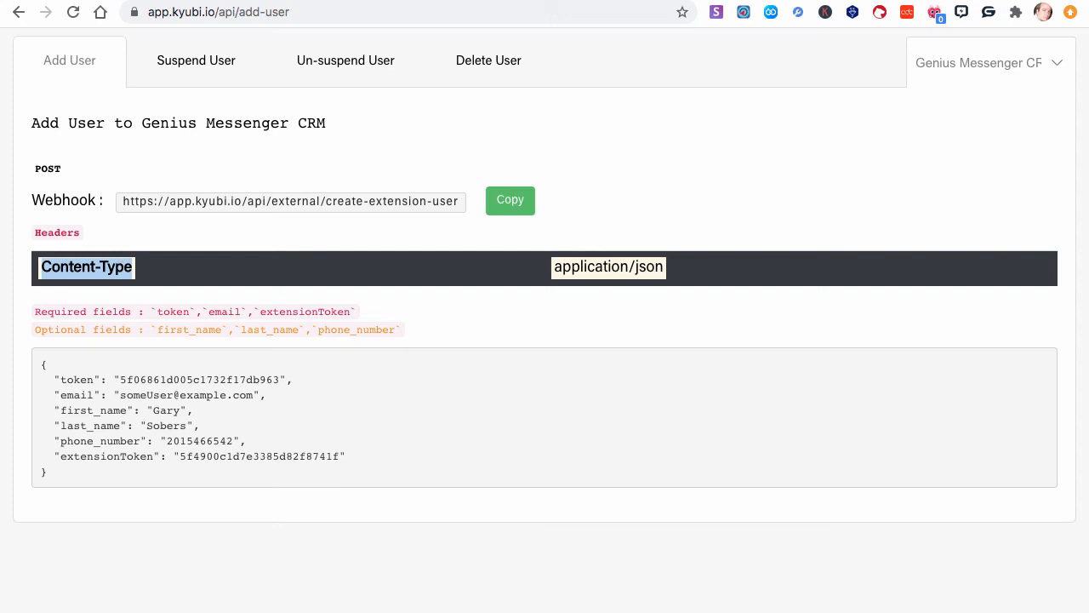
{"action": "left_click", "coordinate": [344, 1]}
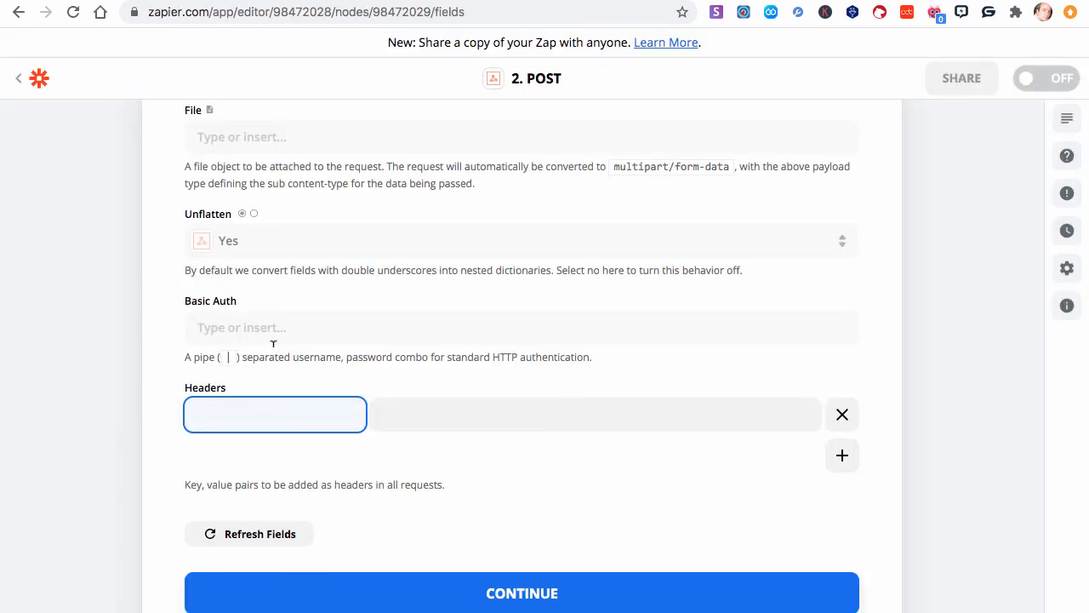
{"action": "key", "text": "super+v"}
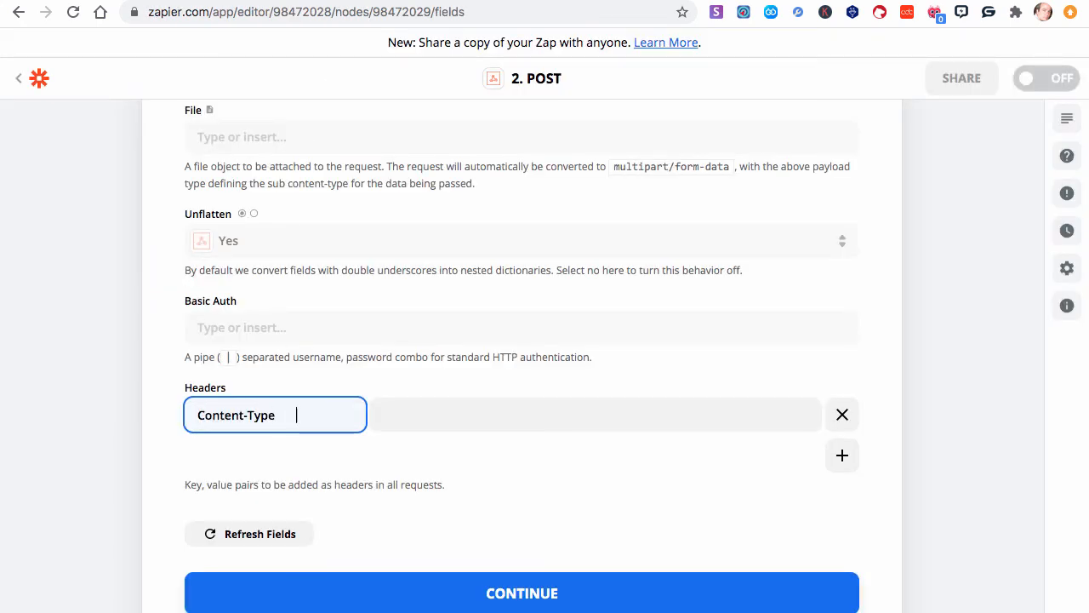
- Set the Content-Type header's value to application/json, copied from the API documentation
{"action": "left_click", "coordinate": [438, 404]}
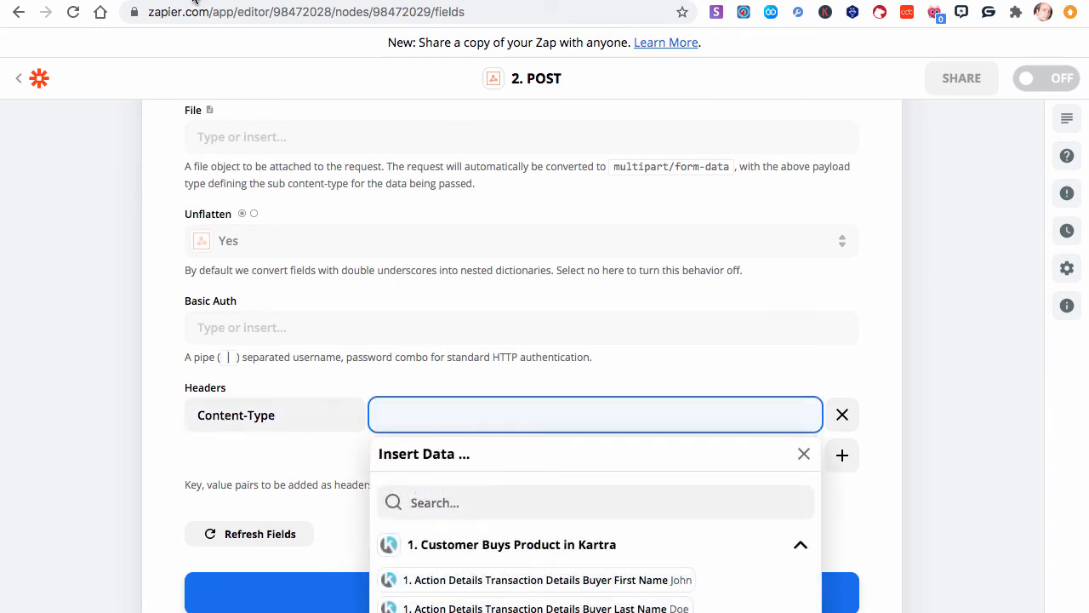
{"action": "key", "text": "ctrl+shift+Tab"}
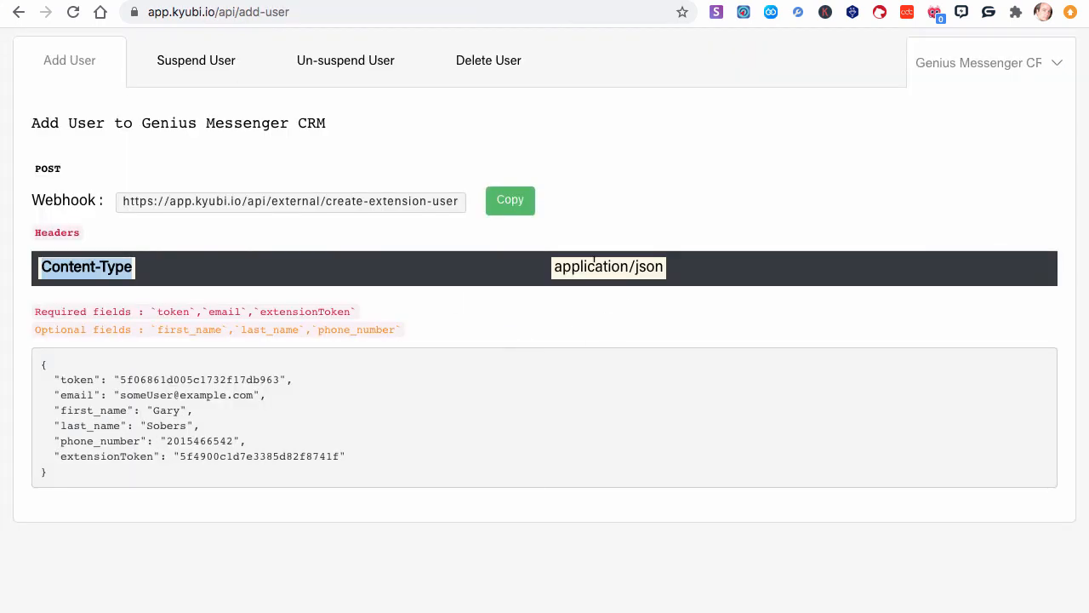
{"action": "triple_click", "coordinate": [594, 264]}
{"action": "key", "text": "ctrl+c"}
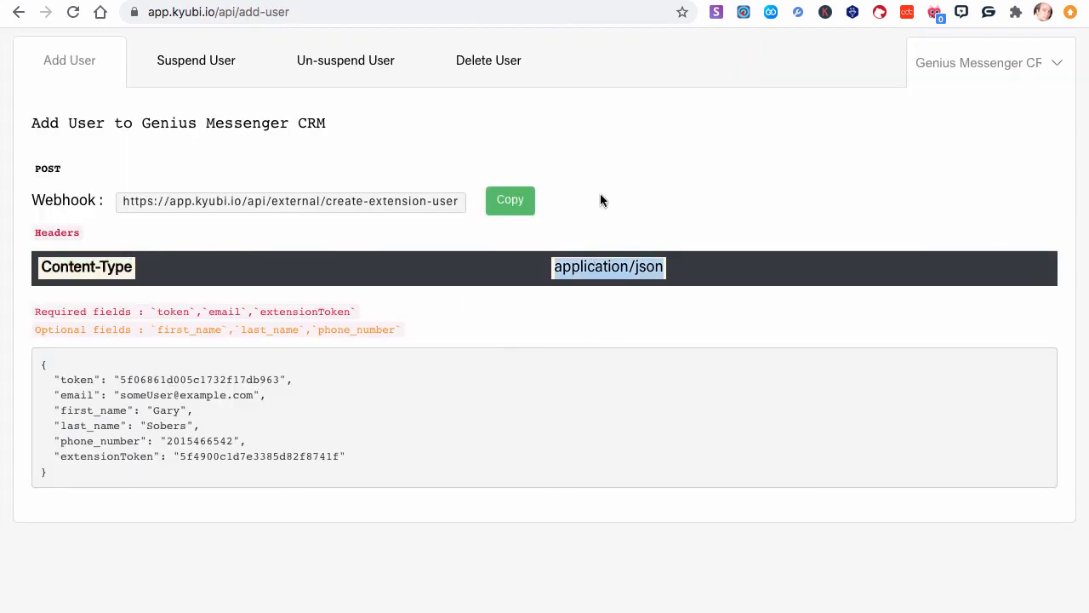
{"action": "key", "text": "ctrl+Tab"}
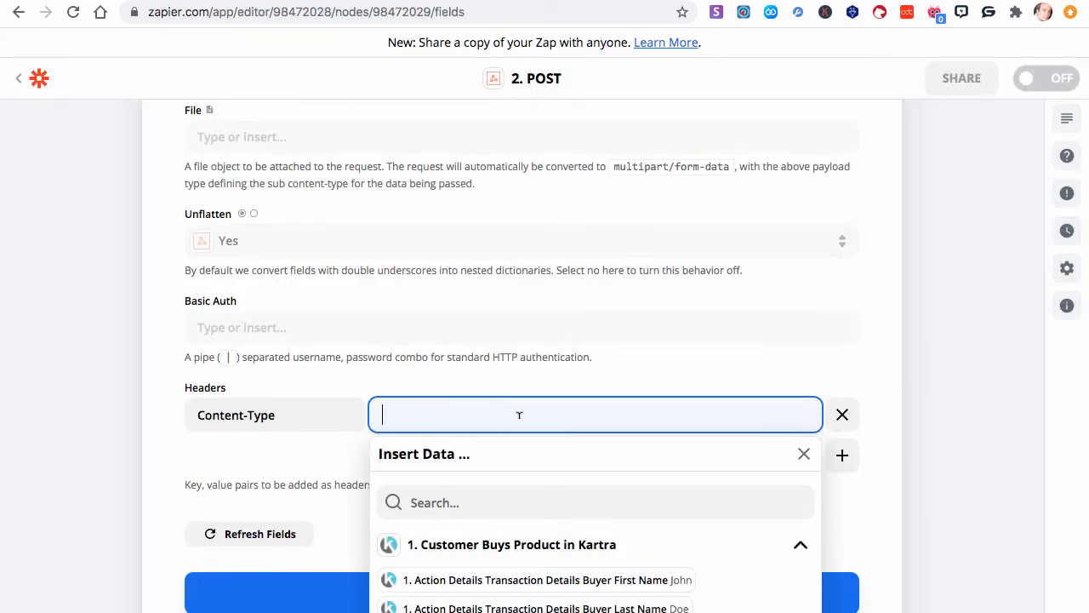
{"action": "key", "text": "ctrl+v"}
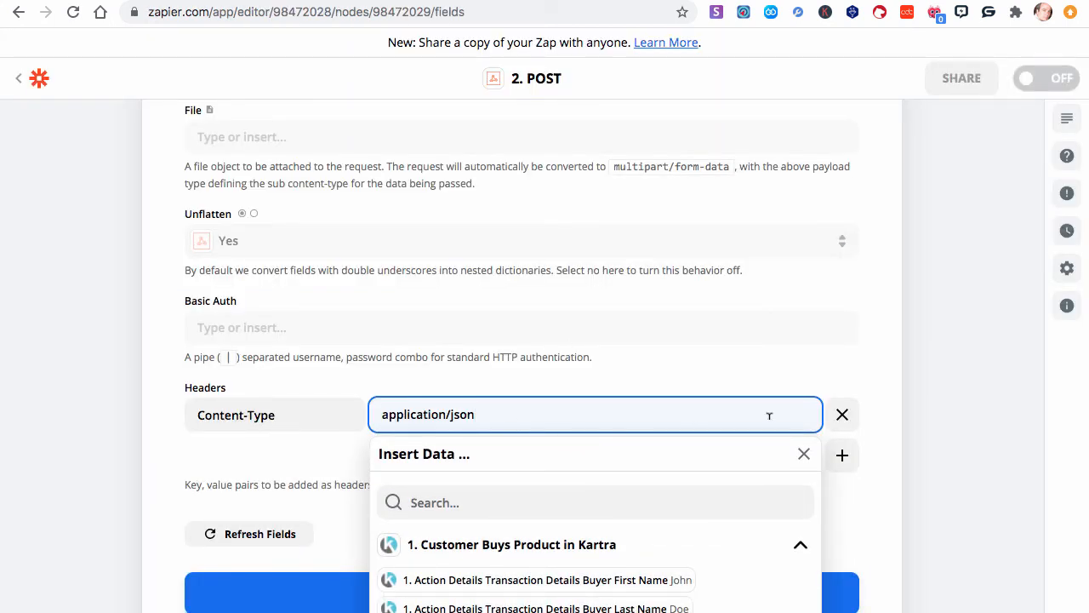
{"action": "left_click", "coordinate": [904, 436]}
- Continue and test the POST action by sending the request
{"action": "scroll", "coordinate": [476, 483], "scroll_direction": "down", "scroll_amount": 2}
{"action": "left_click", "coordinate": [502, 519]}
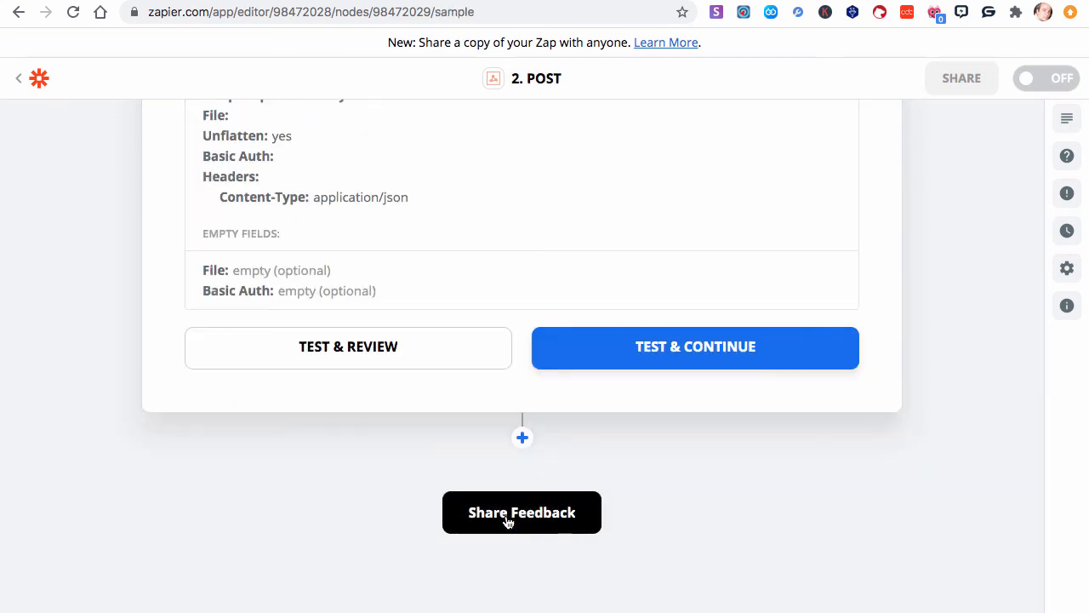
{"action": "left_click", "coordinate": [374, 358]}
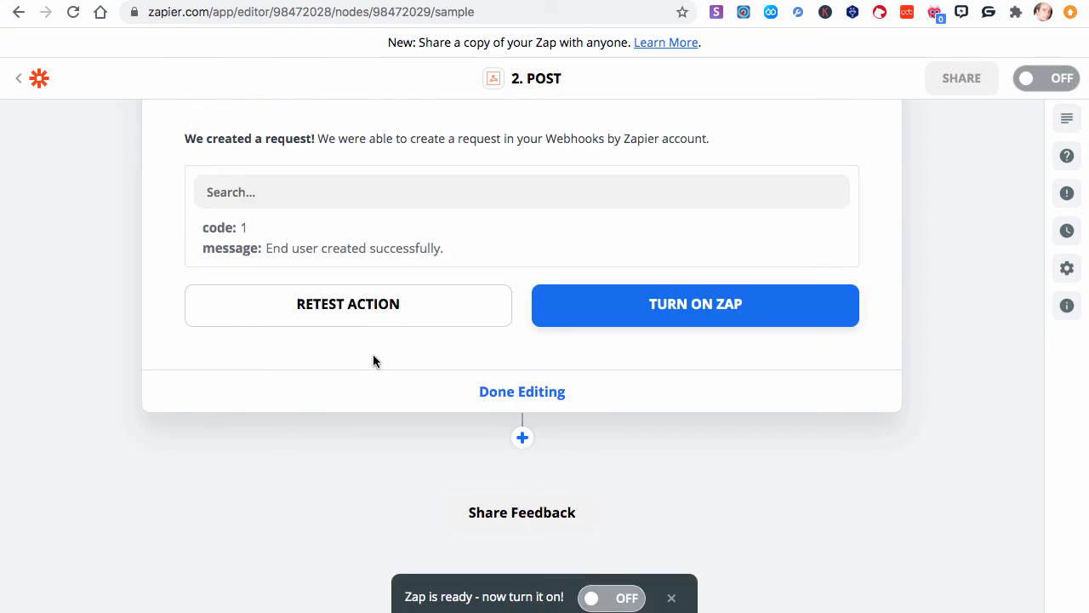
- Check the Kyubi extension users list for the newly created test user
{"action": "left_click", "coordinate": [183, 0]}
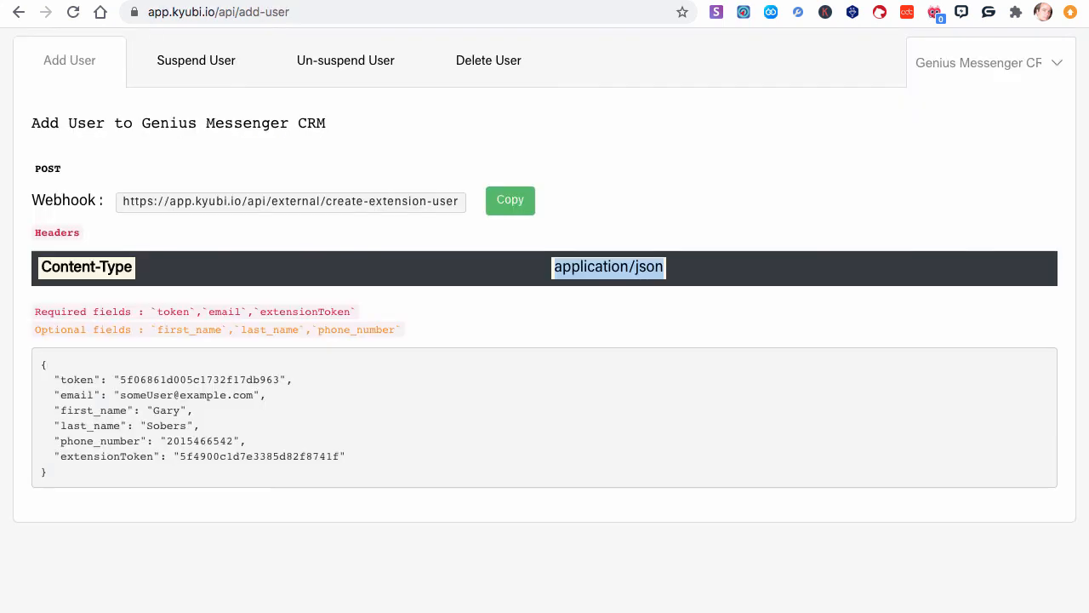
{"action": "scroll", "coordinate": [330, 176], "scroll_direction": "up", "scroll_amount": 5}
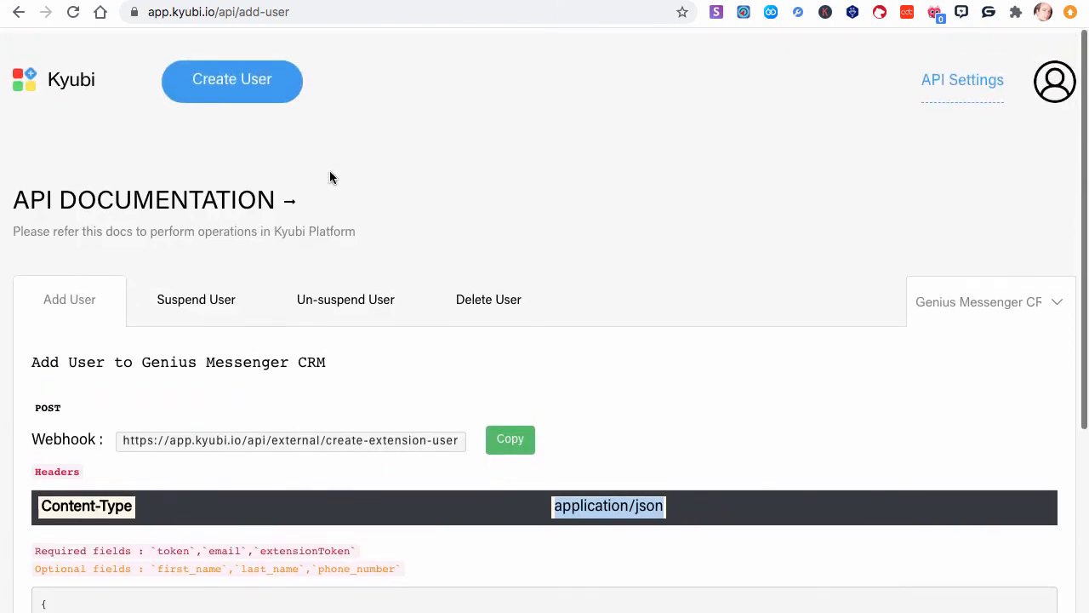
{"action": "left_click", "coordinate": [73, 66]}
{"action": "left_click", "coordinate": [242, 296]}
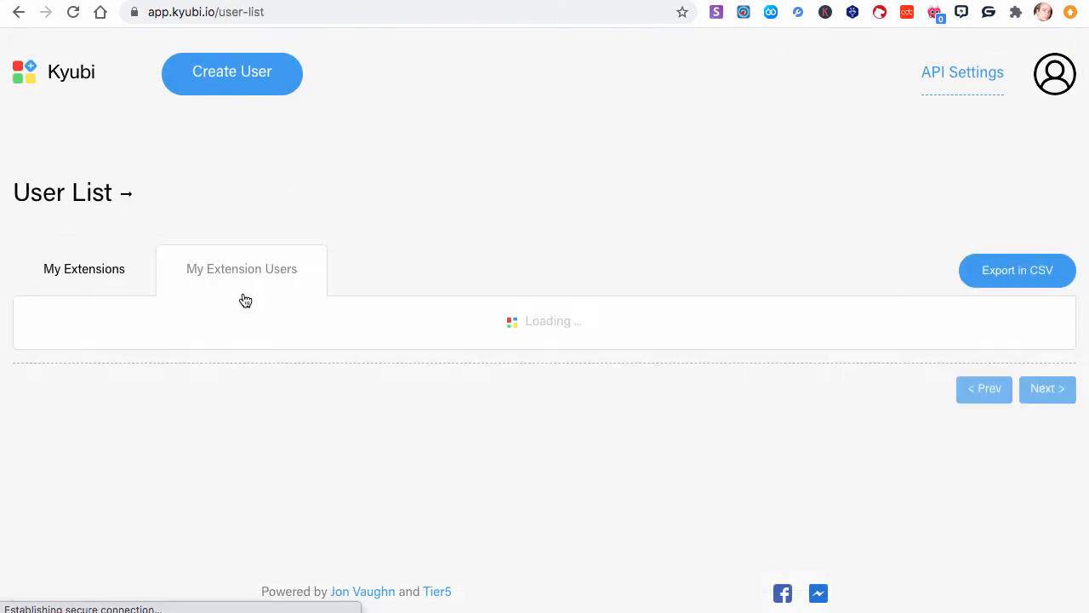
{"action": "scroll", "coordinate": [553, 345], "scroll_direction": "down", "scroll_amount": 3}
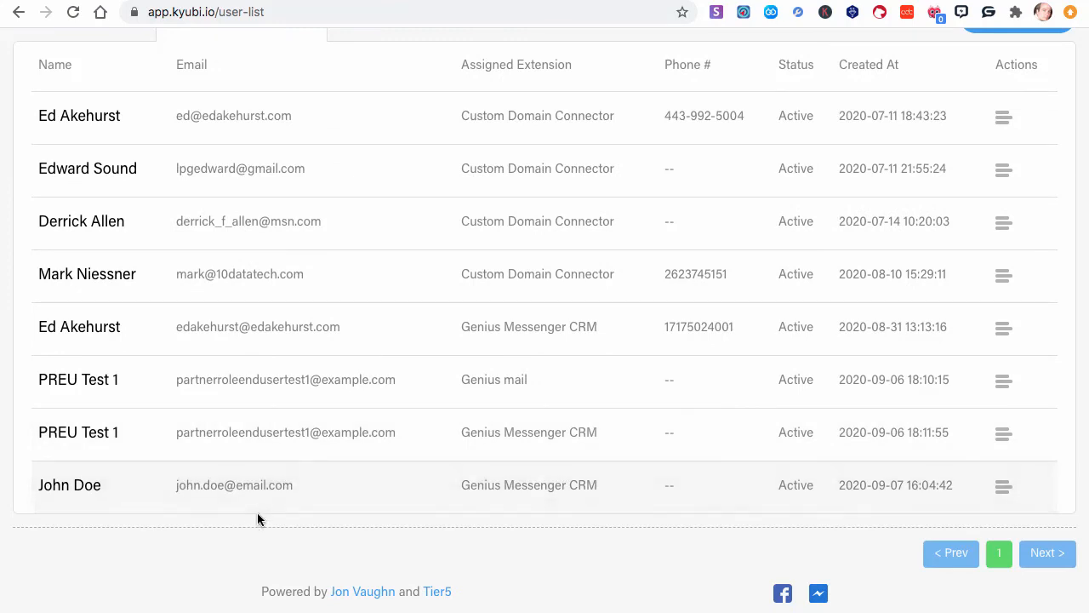
{"action": "left_click_drag", "start_coordinate": [437, 485], "coordinate": [601, 485]}
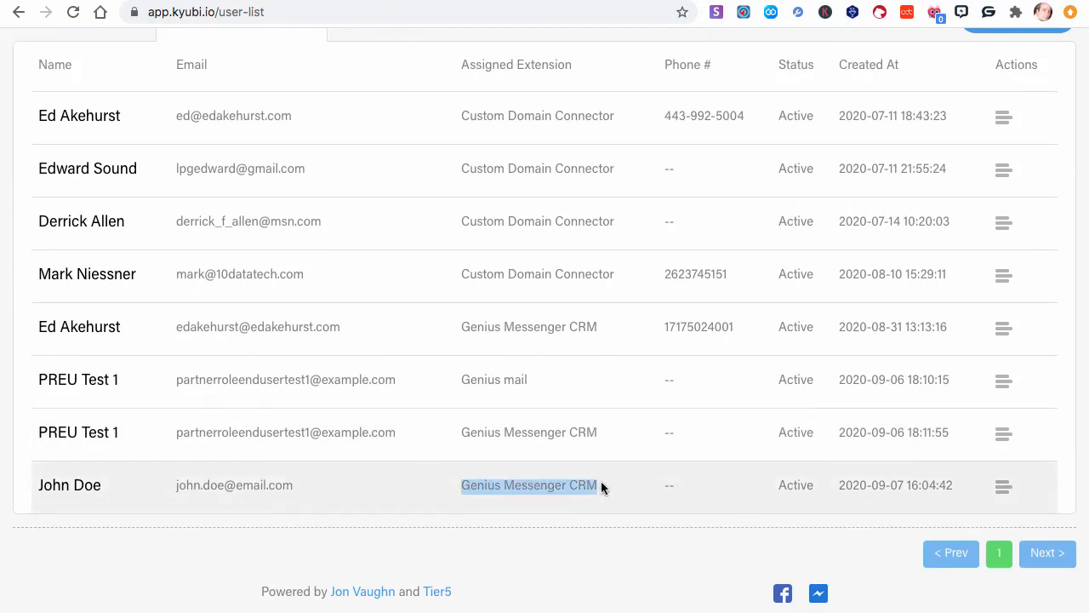
{"action": "left_click_drag", "start_coordinate": [960, 491], "coordinate": [798, 484]}
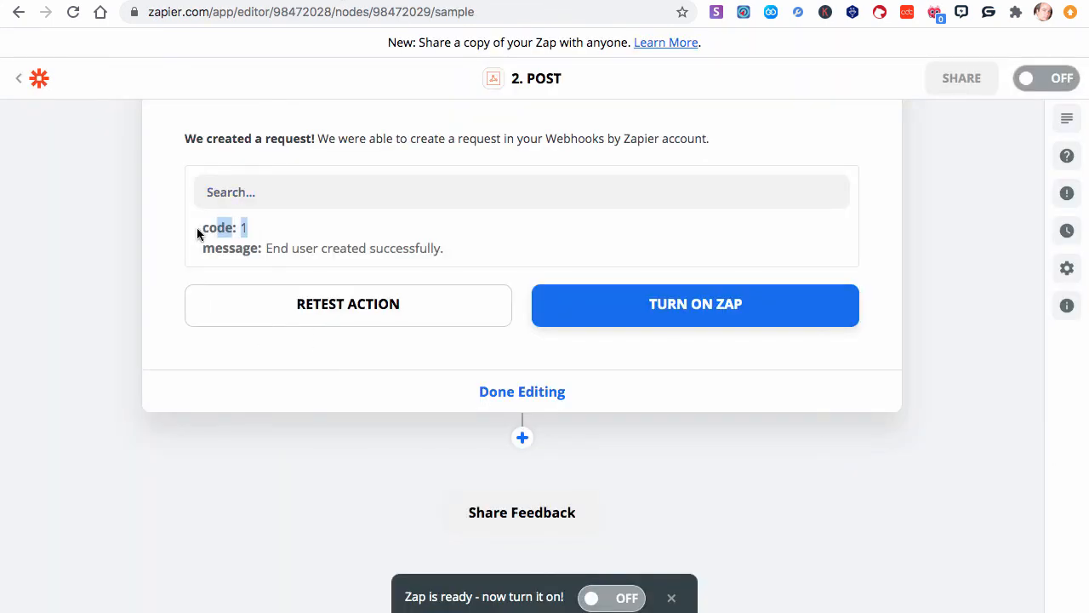
{"action": "left_click_drag", "start_coordinate": [197, 228], "coordinate": [190, 227]}
{"action": "left_click", "coordinate": [182, 245]}
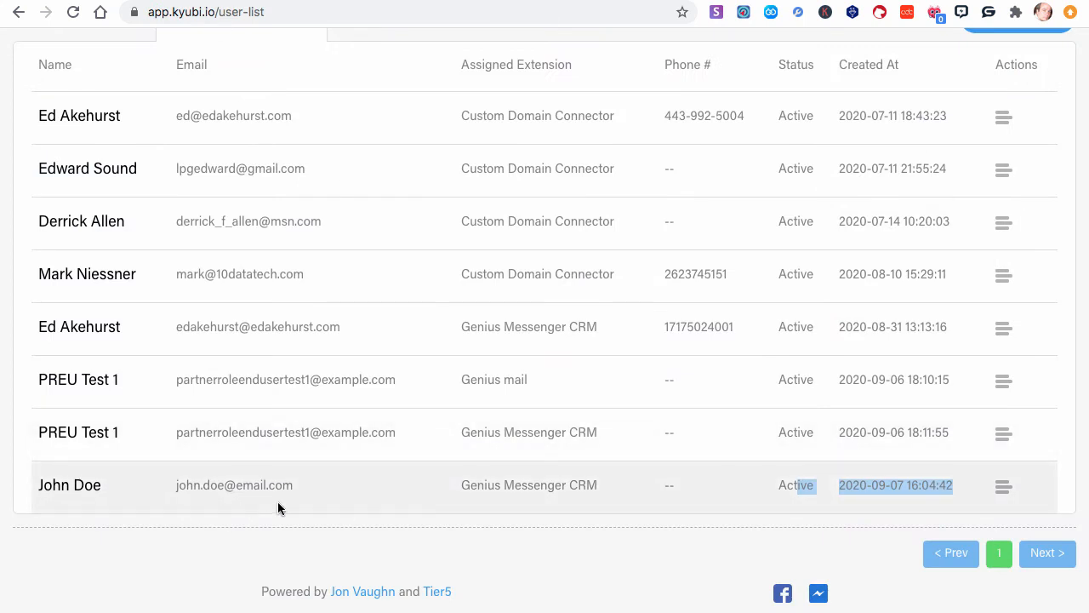
{"action": "left_click_drag", "start_coordinate": [612, 483], "coordinate": [432, 480]}
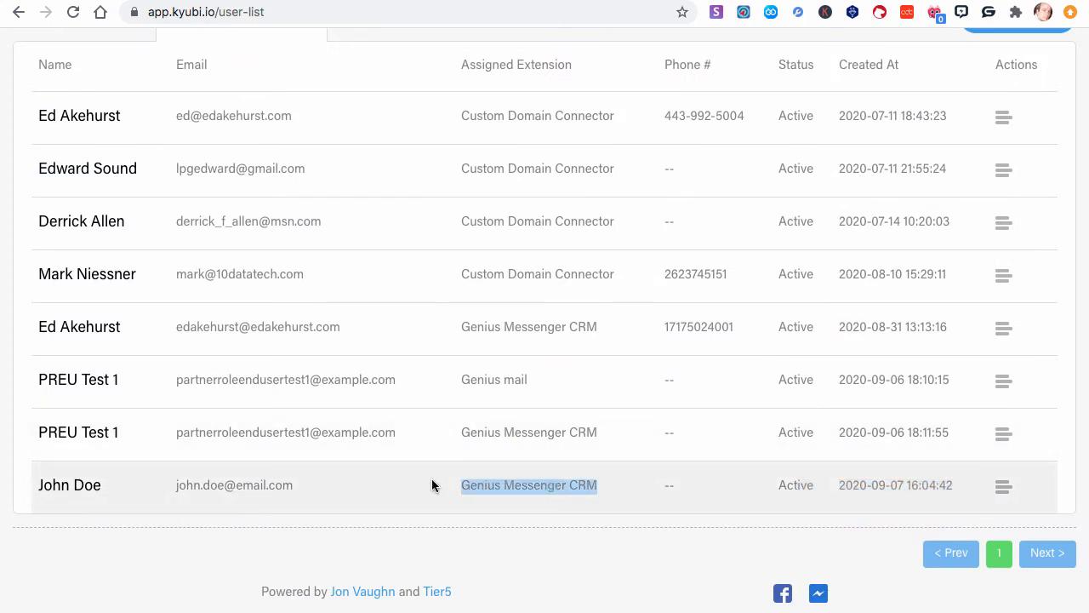
- Delete the newly created test user from the Kyubi extension users list
{"action": "left_click", "coordinate": [1002, 487]}
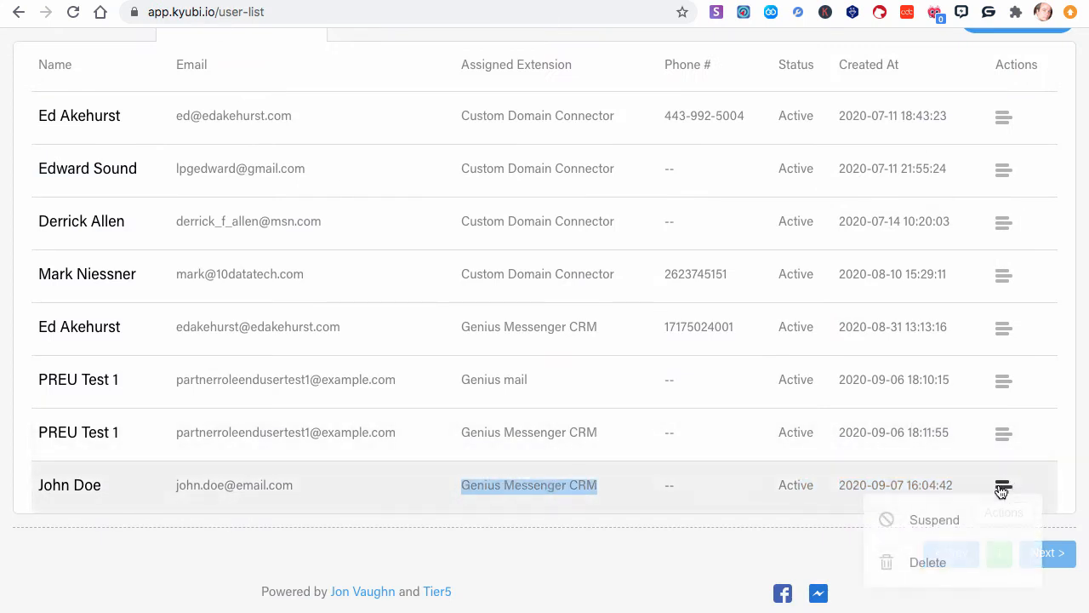
{"action": "left_click", "coordinate": [929, 559]}
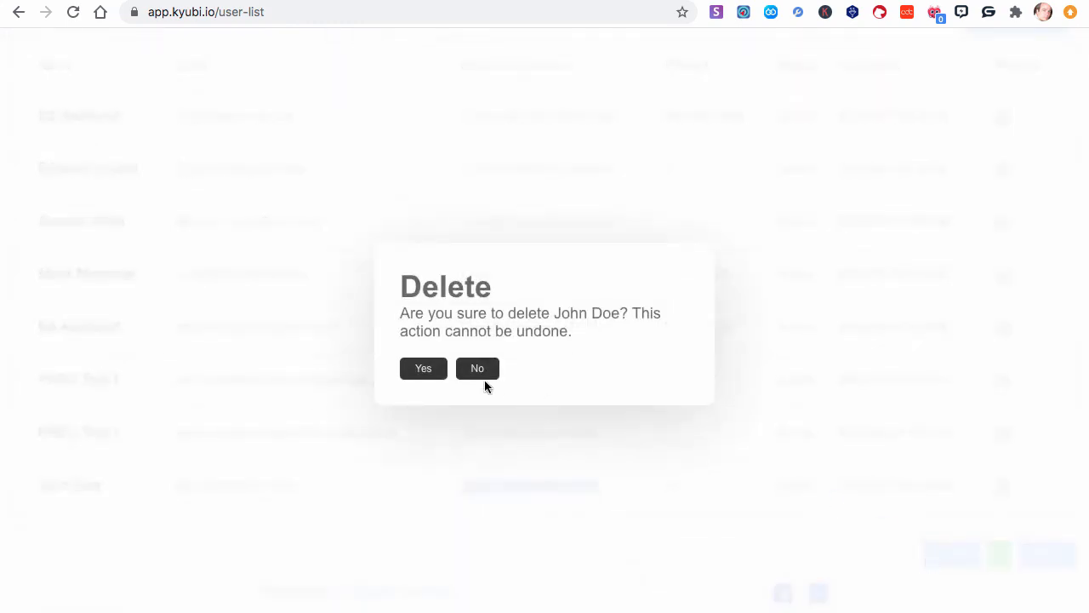
{"action": "left_click", "coordinate": [423, 368]}
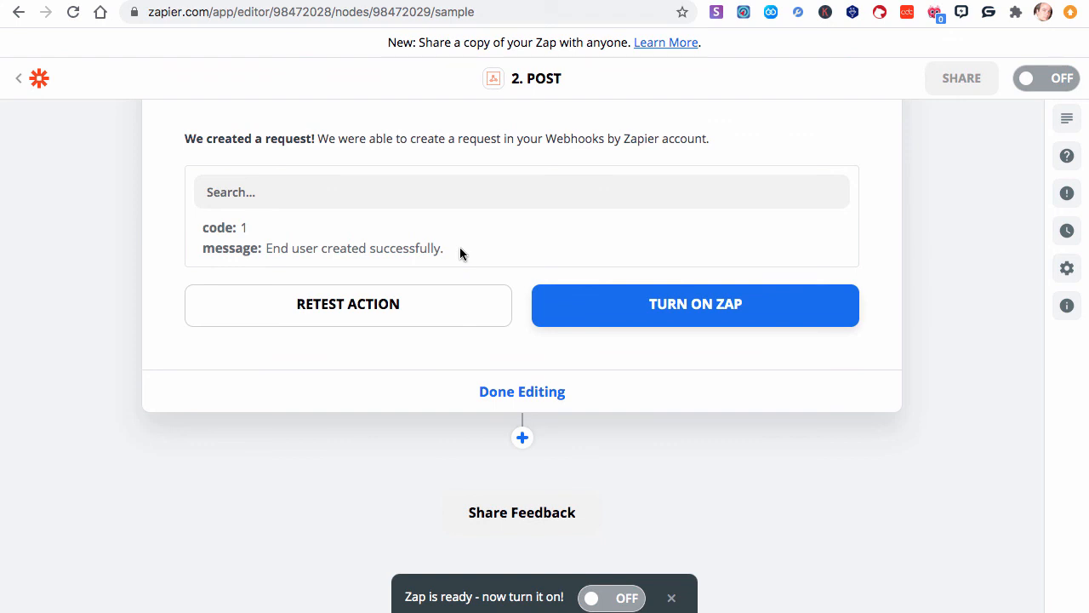
- Turn on the Zap, dismiss the share dialog and return to the Zaps list
{"action": "left_click", "coordinate": [697, 317]}
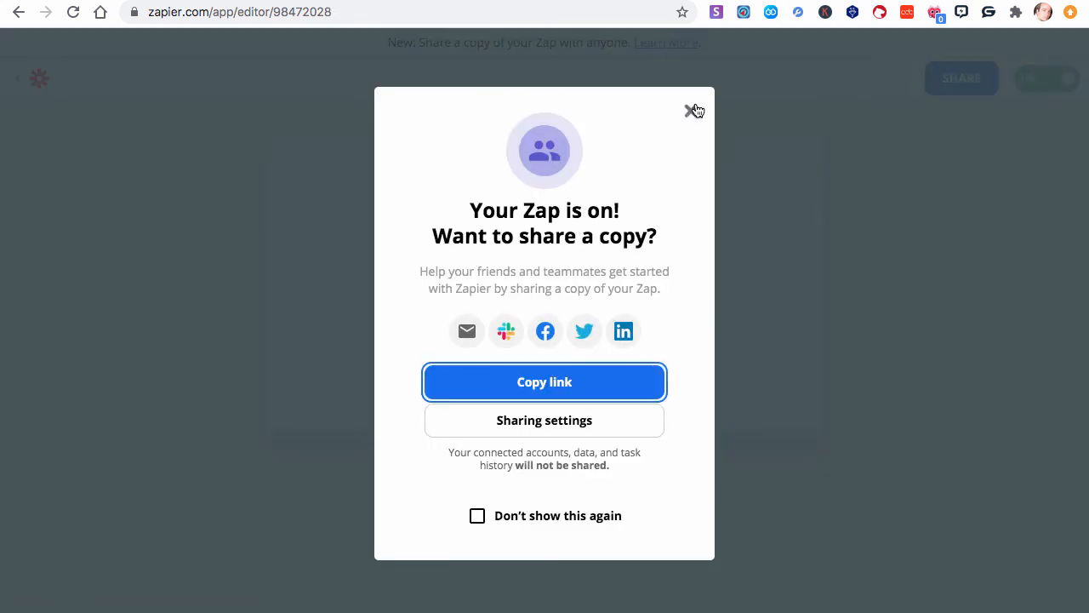
{"action": "left_click", "coordinate": [691, 111]}
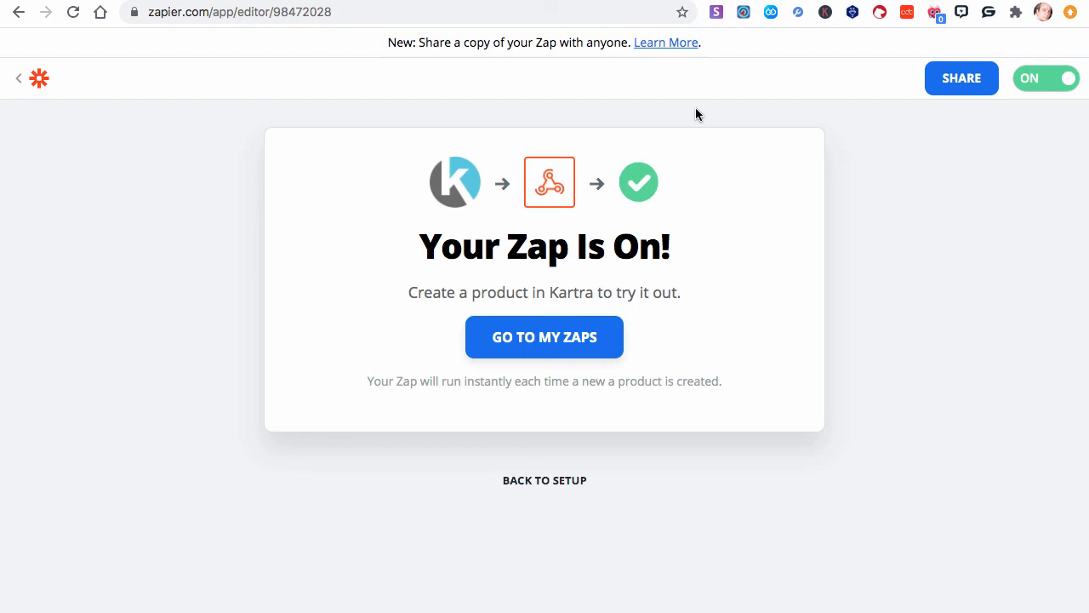
{"action": "left_click", "coordinate": [17, 85]}
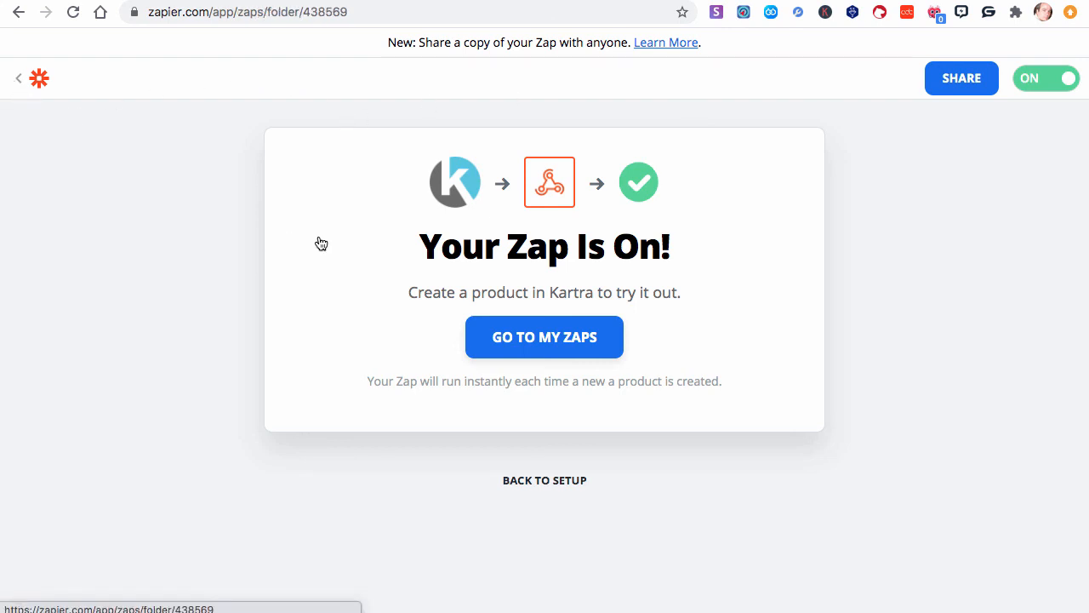